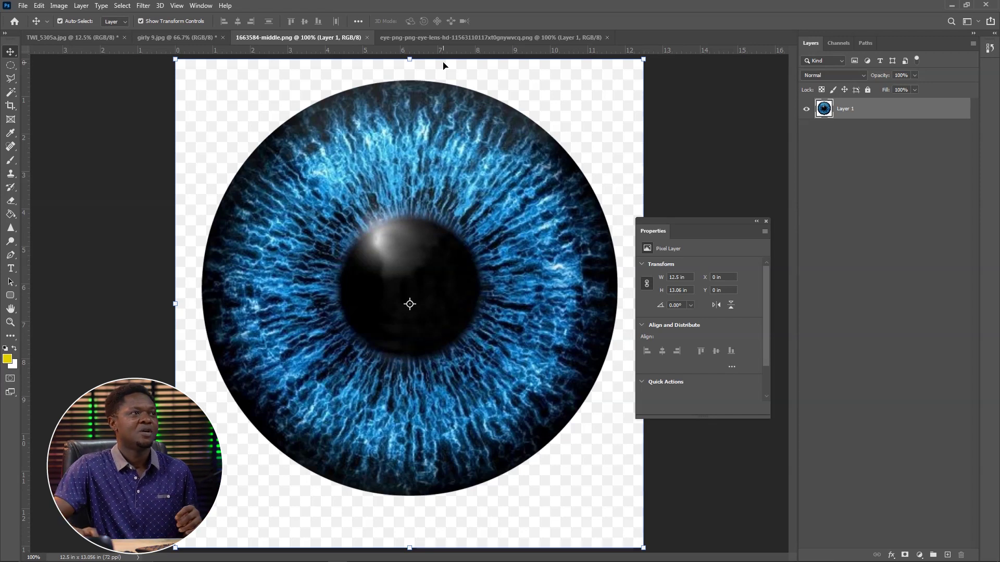
Compare the brown and blue iris images, then drag the blue iris into girly 9.jpg as a new layer.
left_click(468, 38)
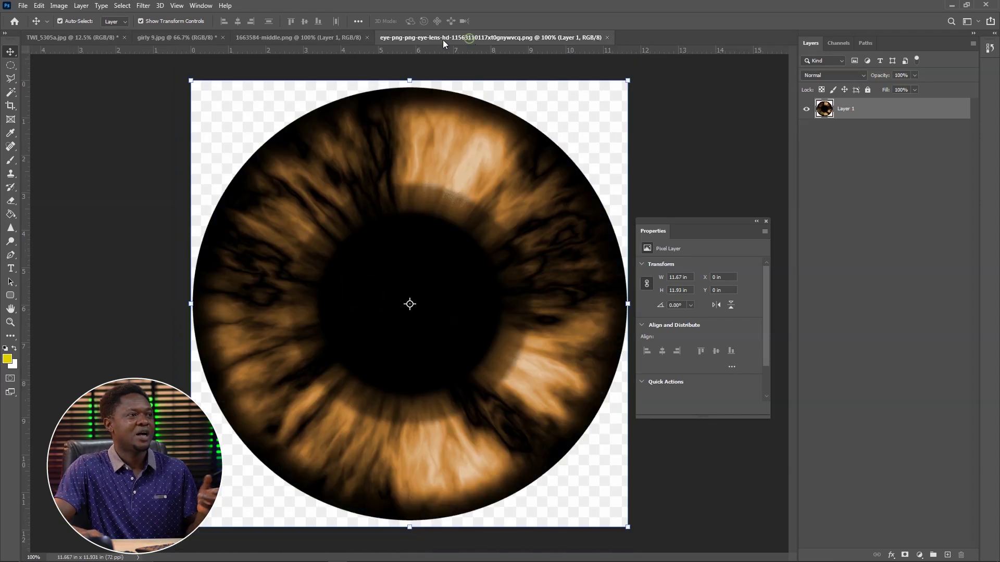
left_click(320, 36)
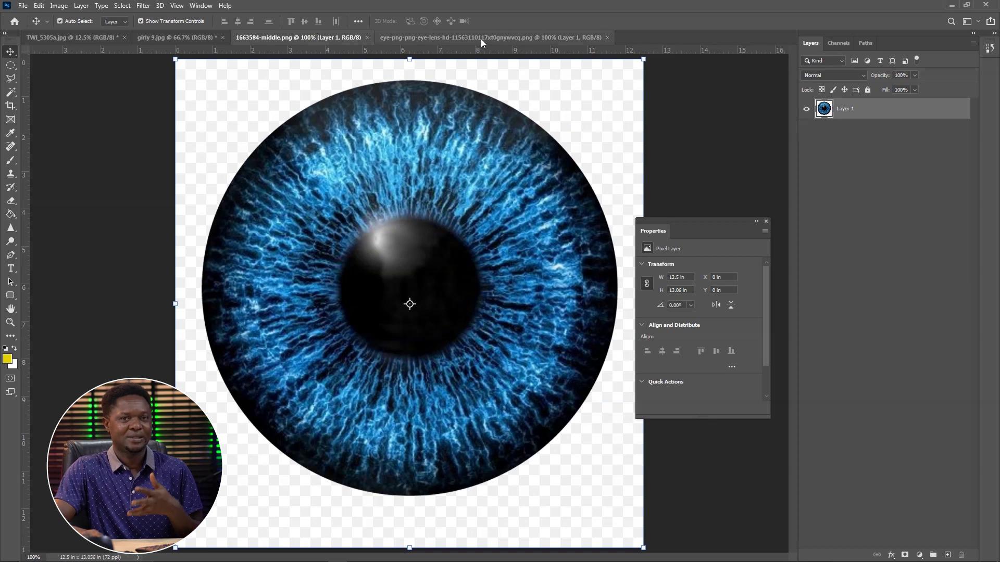
left_click(482, 39)
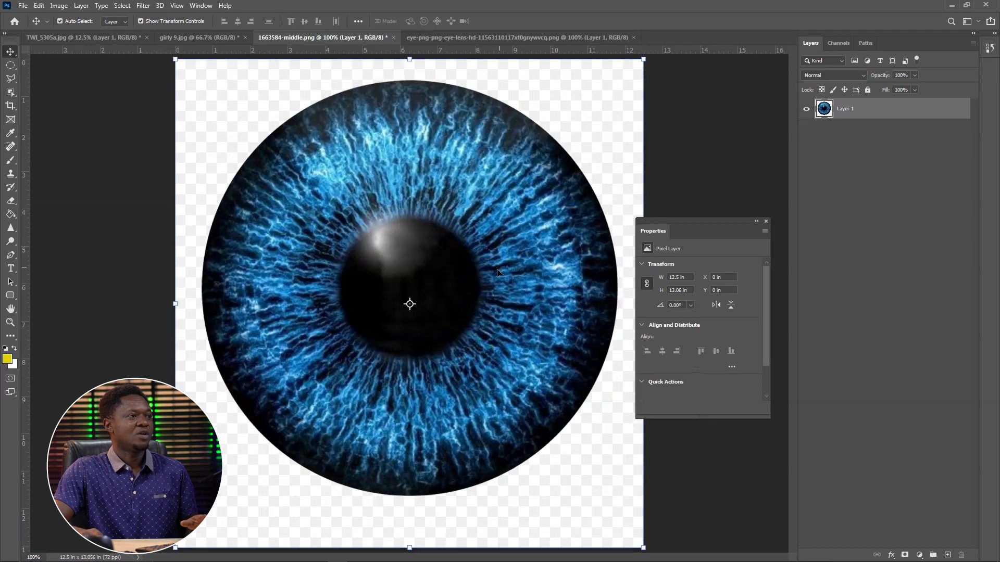
left_click_drag(497, 267, 367, 268)
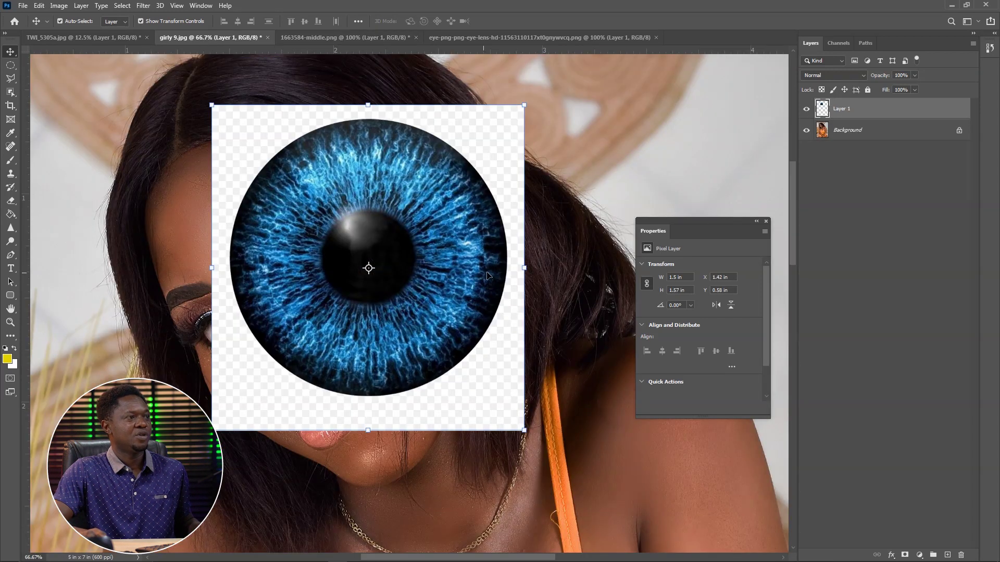
Object-select the blue iris, invert the selection, feather it 2 px and delete the square backdrop.
left_click(11, 91)
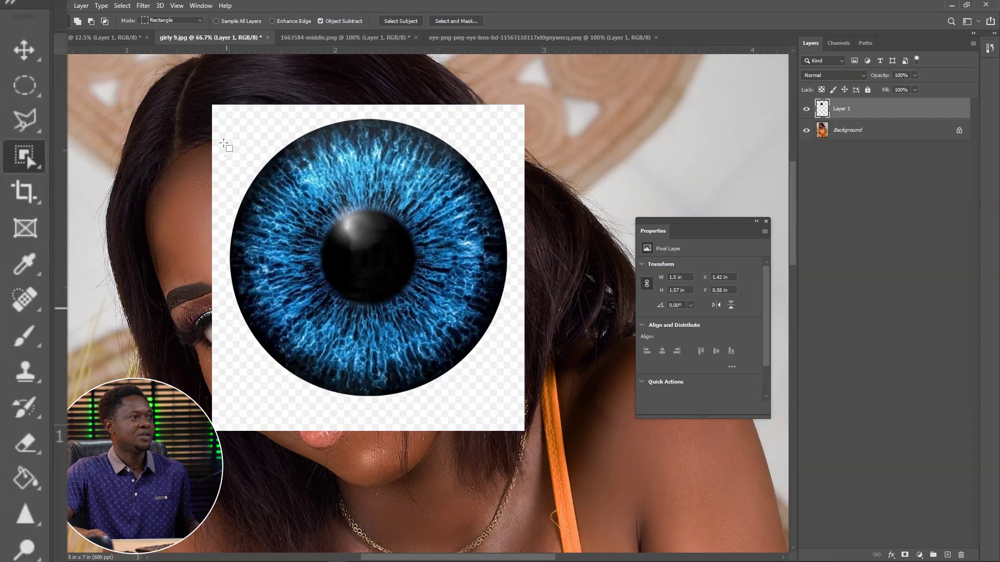
left_click_drag(201, 101, 523, 427)
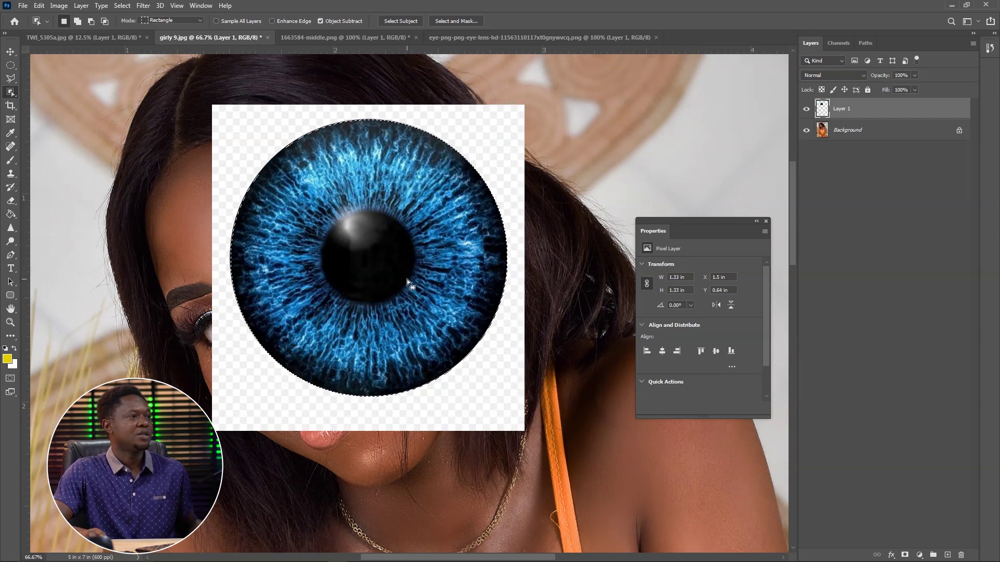
left_click(122, 5)
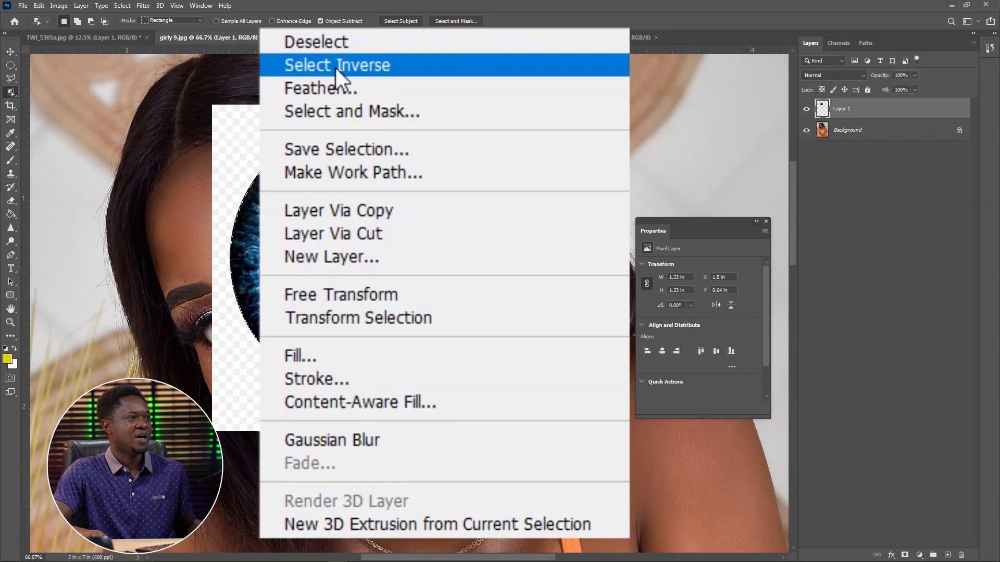
left_click(354, 199)
right_click(336, 185)
left_click(358, 211)
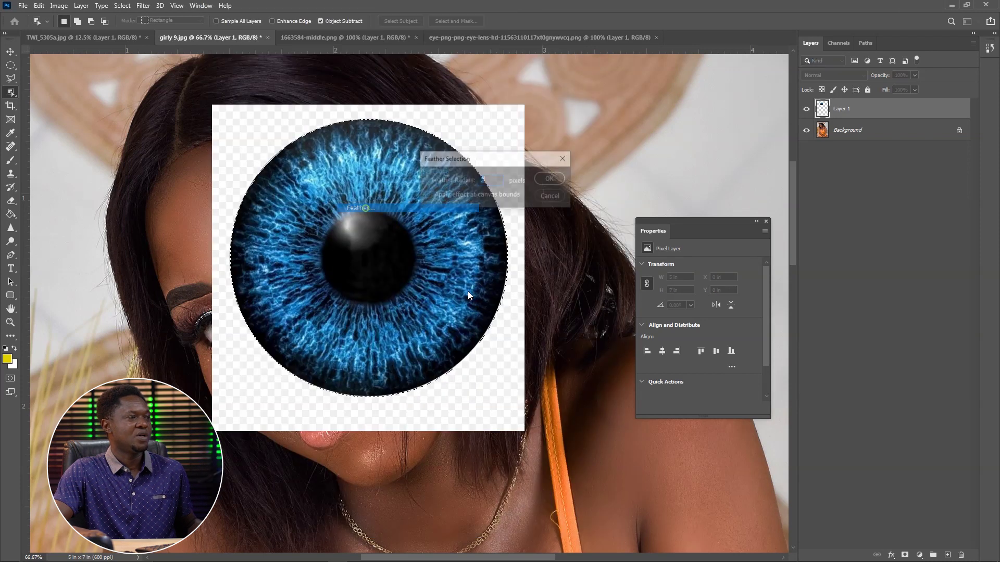
key("Return")
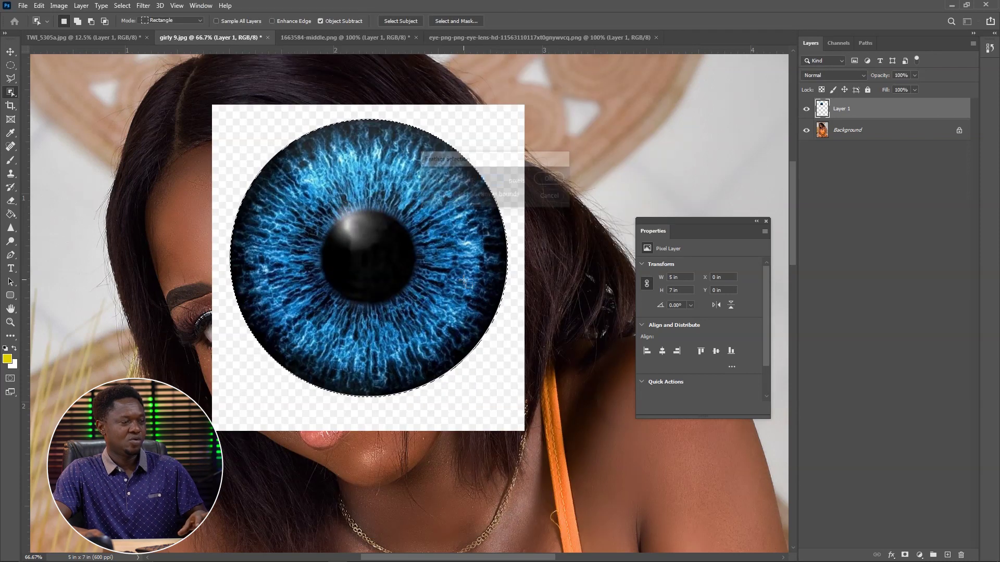
key("Delete")
key("Delete")
key("Delete")
key("Delete")
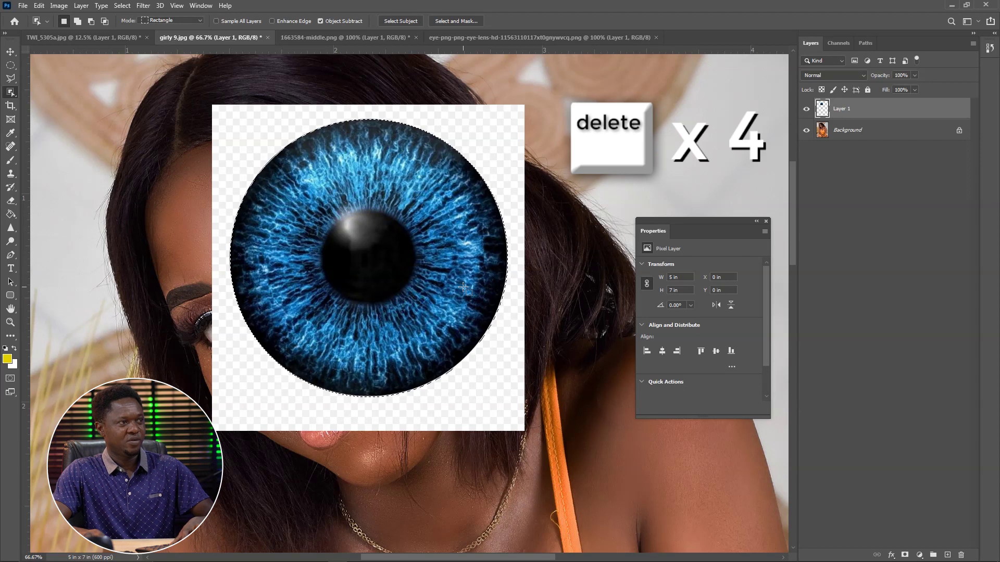
key("Delete")
key("Delete")
key("Delete")
key("Delete")
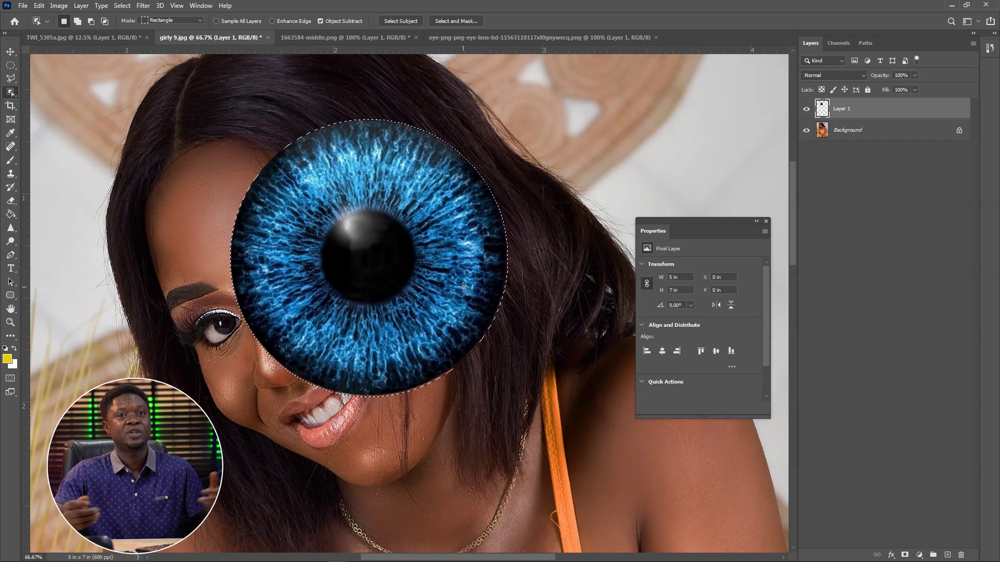
Deselect, then scale the blue iris down to about 14% width over the upper eye.
key("ctrl+d")
left_click(10, 53)
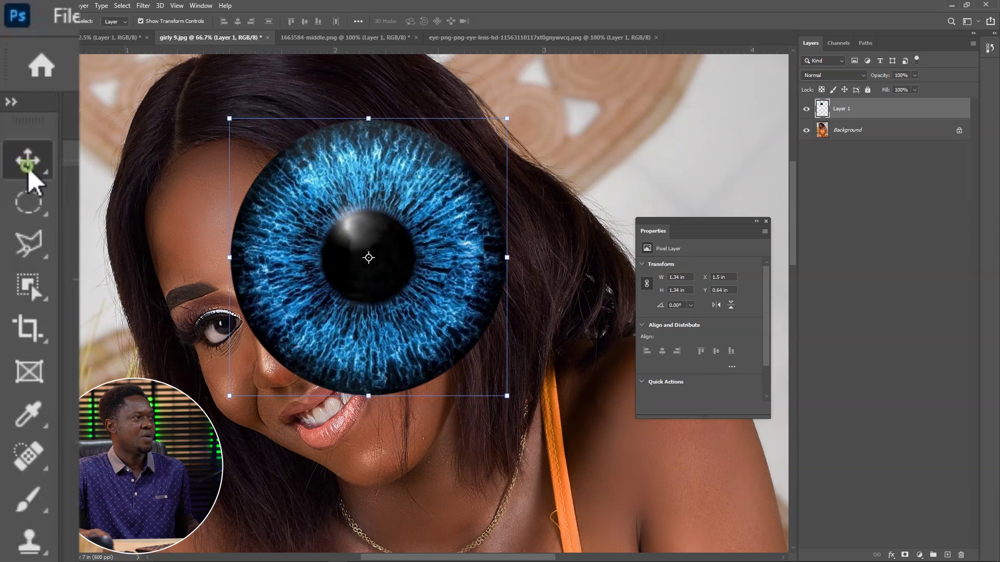
left_click_drag(494, 123, 410, 264)
key("ctrl+plus")
key("ctrl+plus")
key("ctrl+plus")
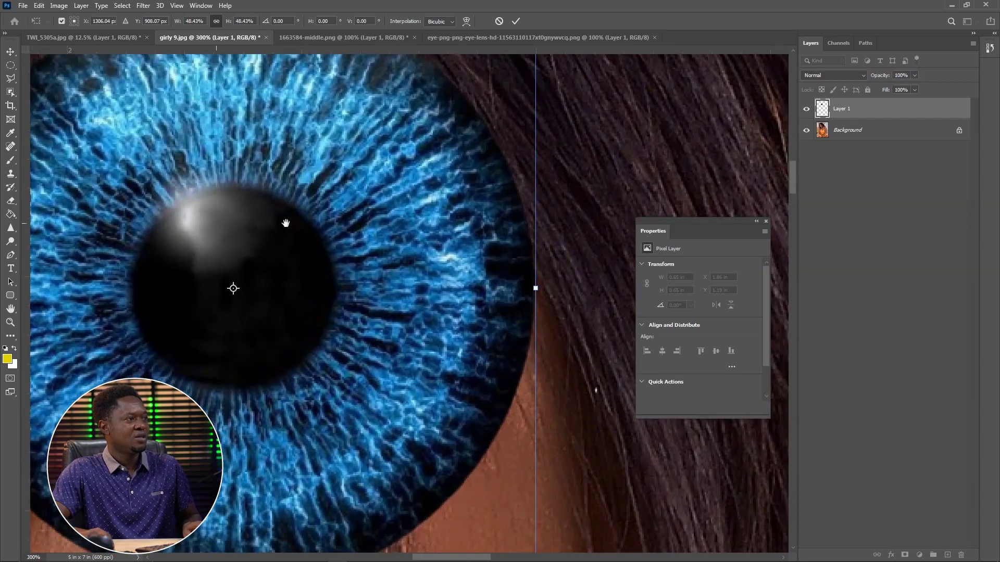
left_click_drag(286, 223, 499, 321)
key("ctrl+minus")
left_click_drag(638, 162, 446, 347)
left_click_drag(410, 406, 423, 205)
left_click_drag(460, 143, 397, 206)
Shrink the iris to about 8% width, fit it over her own iris, and commit.
key("ctrl+plus")
key("ctrl+plus")
left_click_drag(381, 103, 578, 238)
left_click_drag(554, 187, 486, 256)
left_click_drag(435, 288, 368, 249)
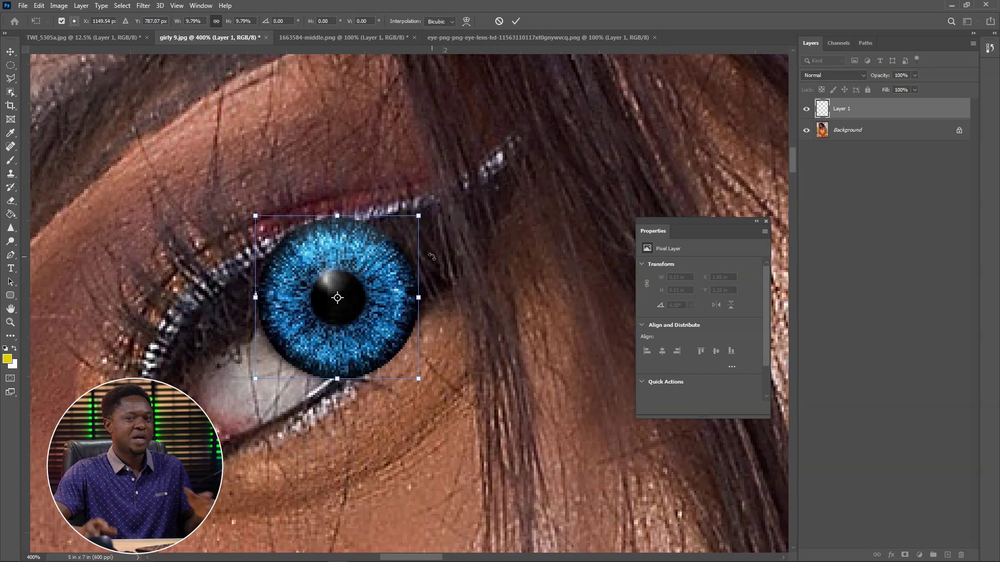
left_click_drag(419, 214, 396, 254)
left_click_drag(358, 294, 354, 274)
left_click_drag(388, 241, 389, 242)
key("Return")
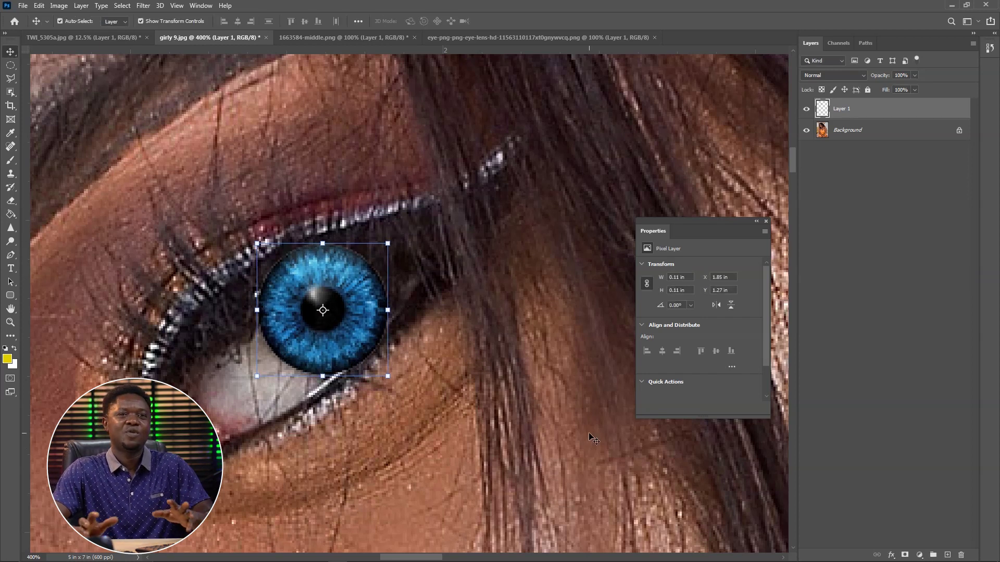
left_click_drag(592, 437, 592, 436)
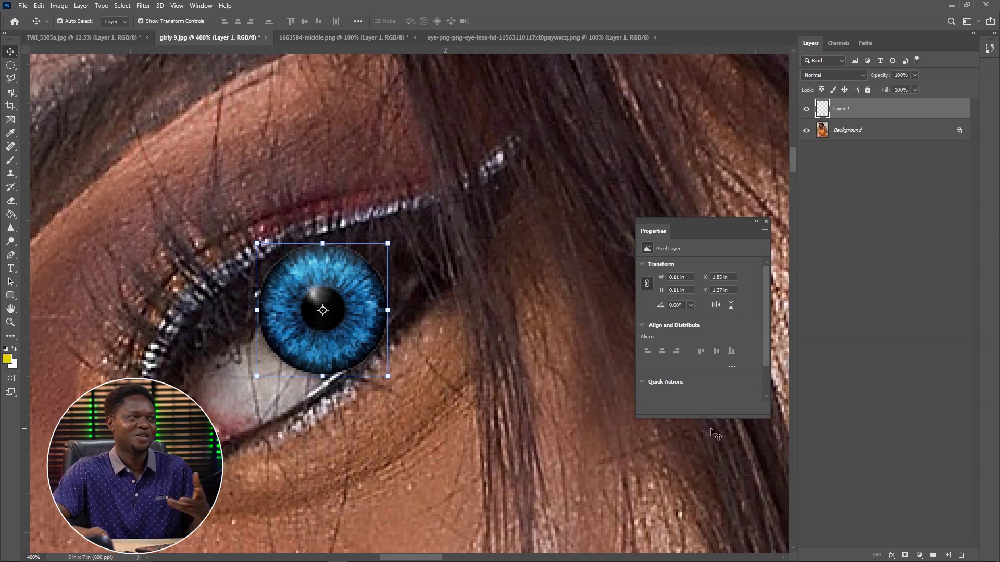
Select the standard Eraser Tool from the eraser flyout.
left_click(12, 214)
right_click(13, 213)
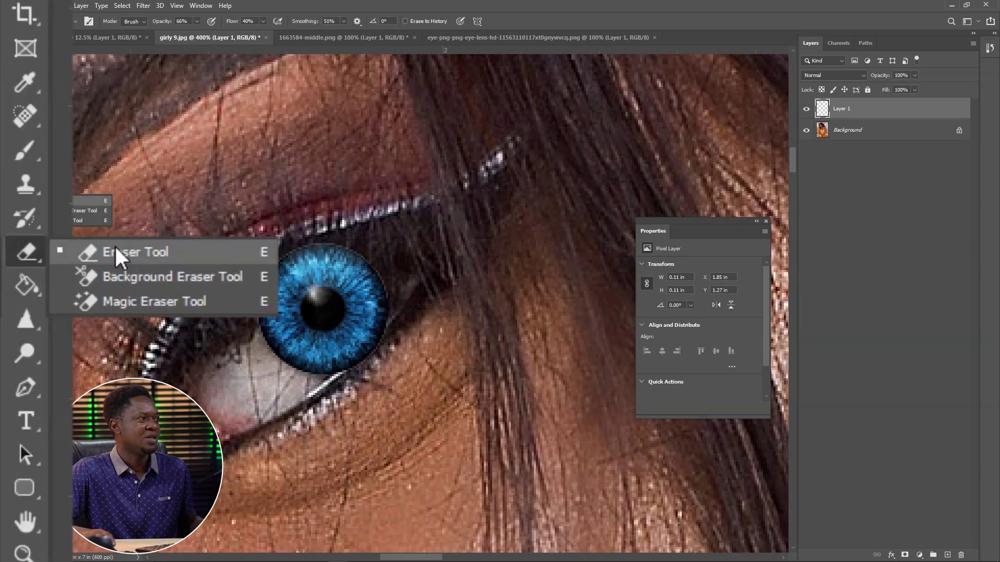
left_click(115, 251)
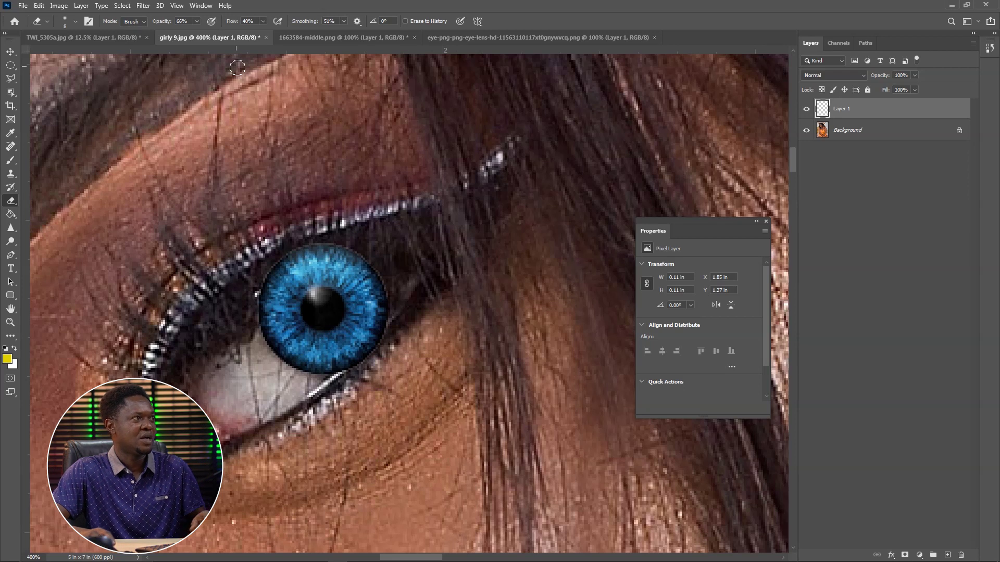
Set the eraser flow to 60% and opacity to 61%, with the eye zoomed to 500%.
left_click(263, 19)
left_click_drag(263, 32, 264, 32)
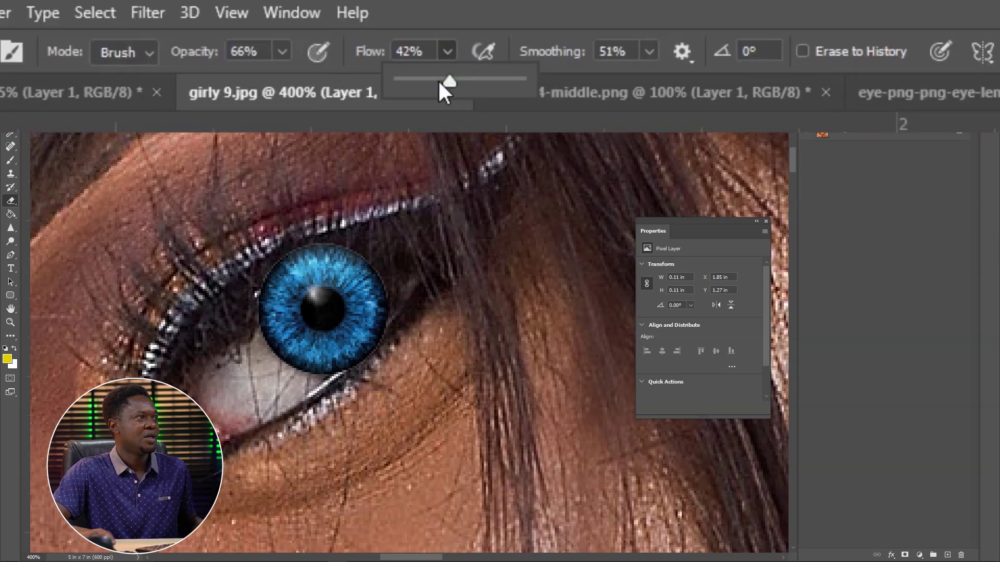
left_click(281, 50)
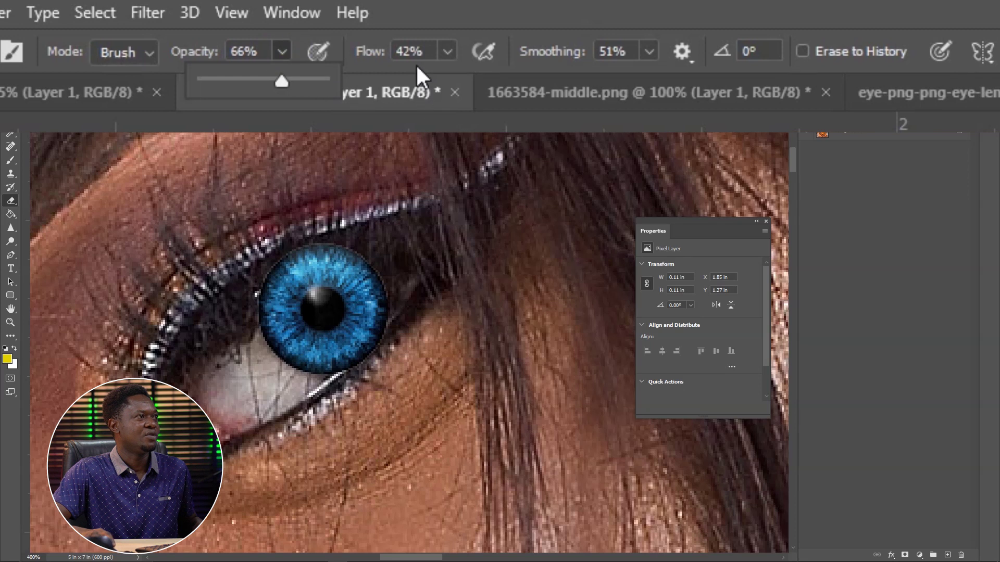
left_click(447, 51)
left_click_drag(446, 81, 468, 79)
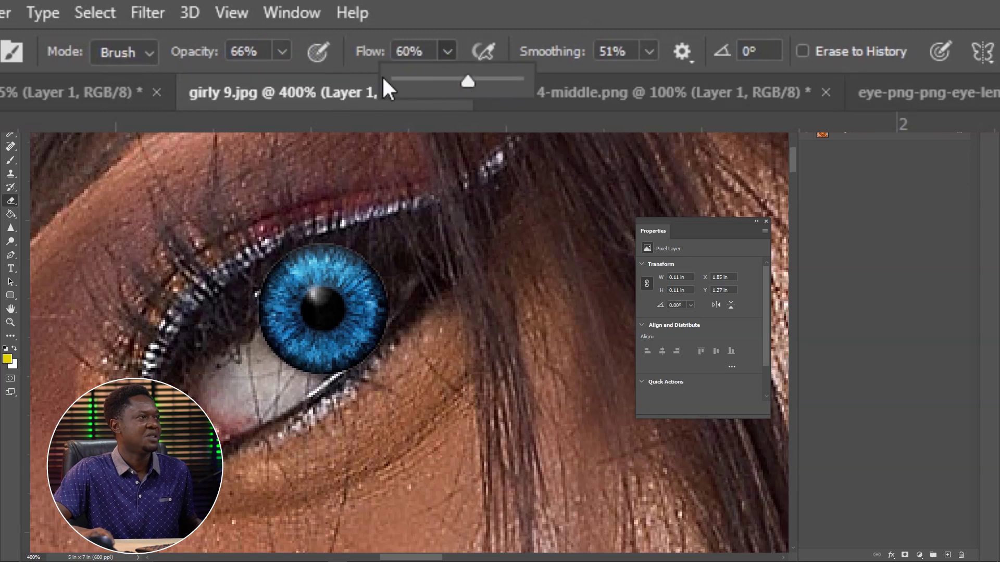
left_click(281, 50)
left_click_drag(284, 78, 275, 78)
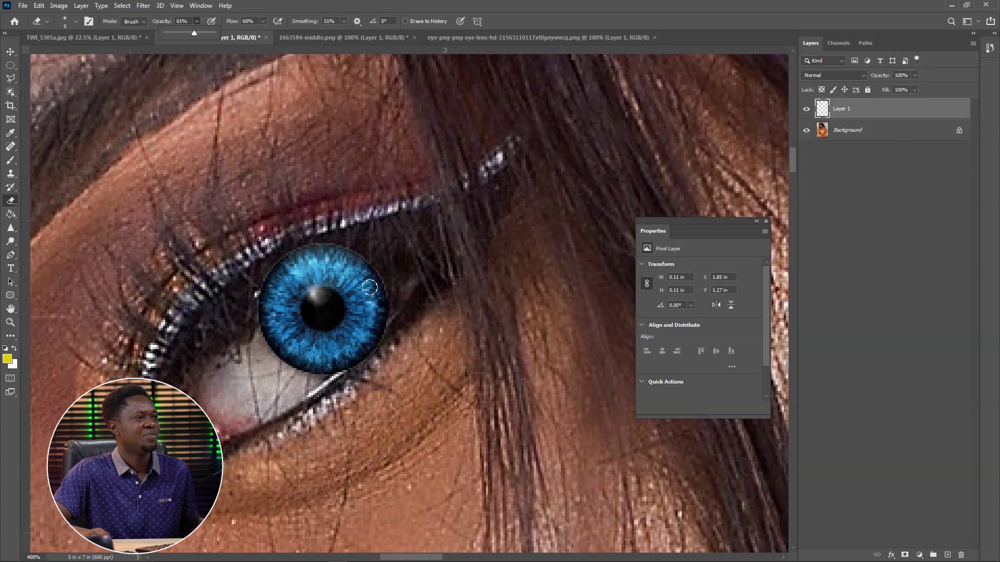
key("ctrl+plus")
key("ctrl+plus")
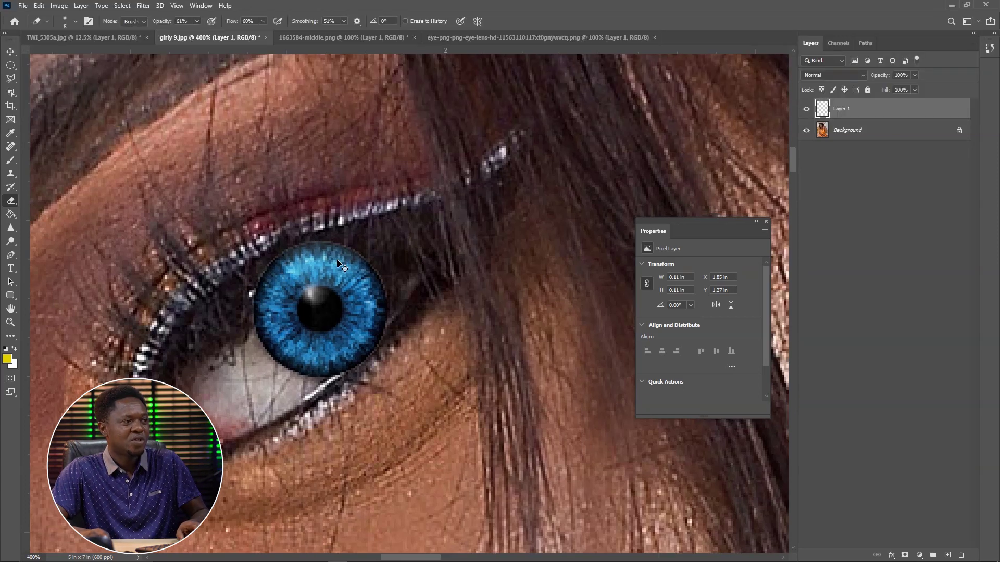
key("ctrl+minus")
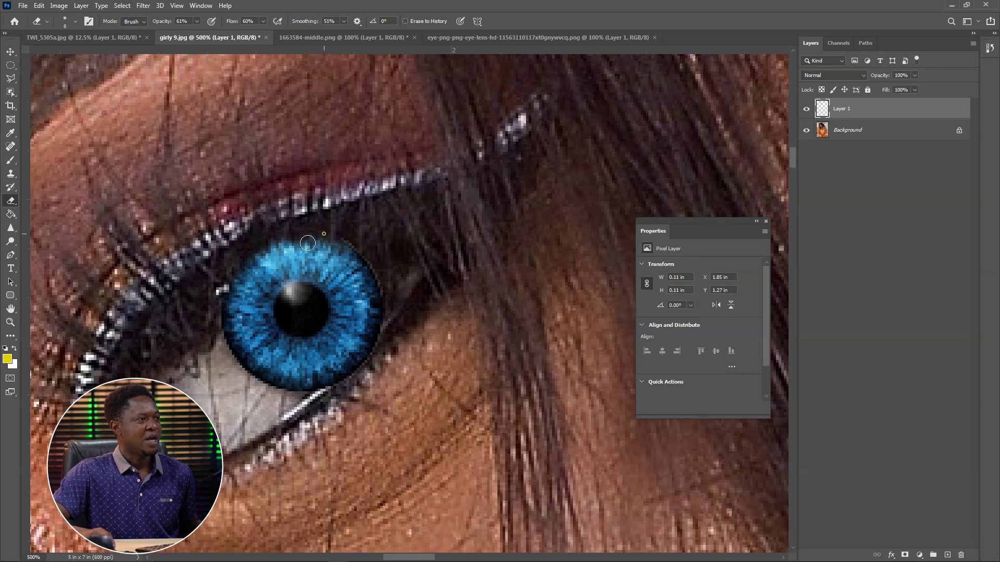
Erase the blue iris edges under the upper eyelid, then zoom out to 300%.
left_click_drag(256, 255, 267, 248)
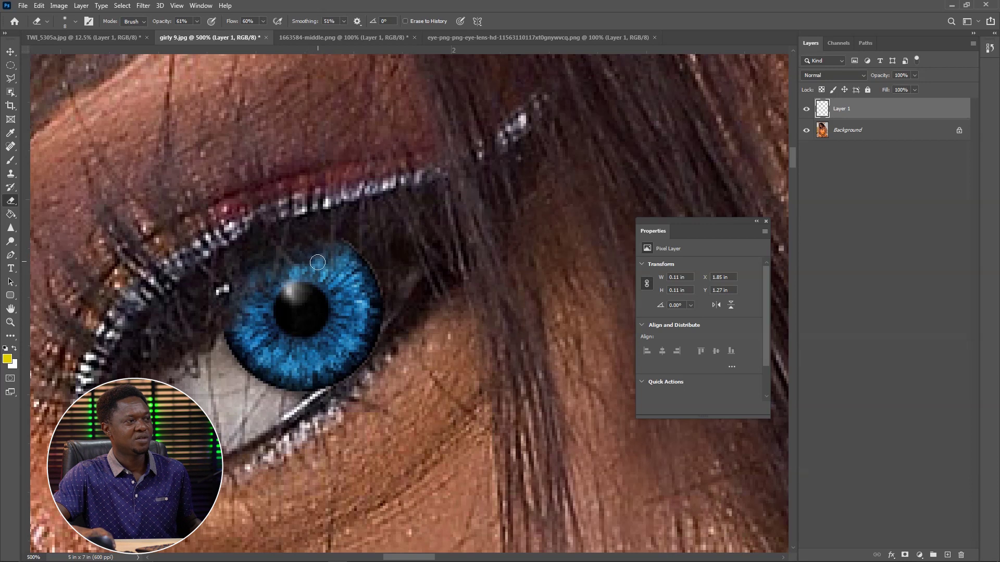
left_click_drag(339, 237, 341, 260)
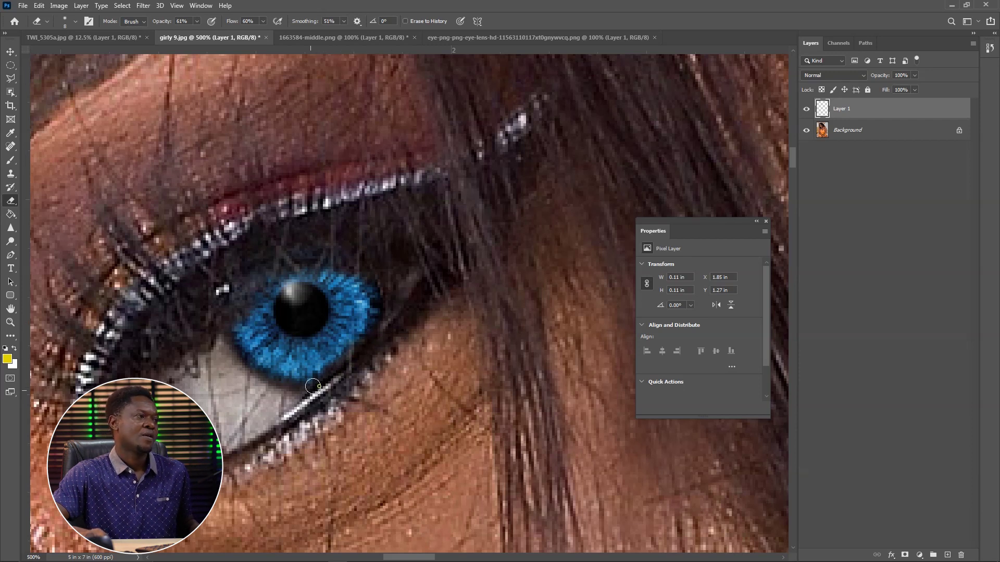
key("ctrl+minus")
key("ctrl+minus")
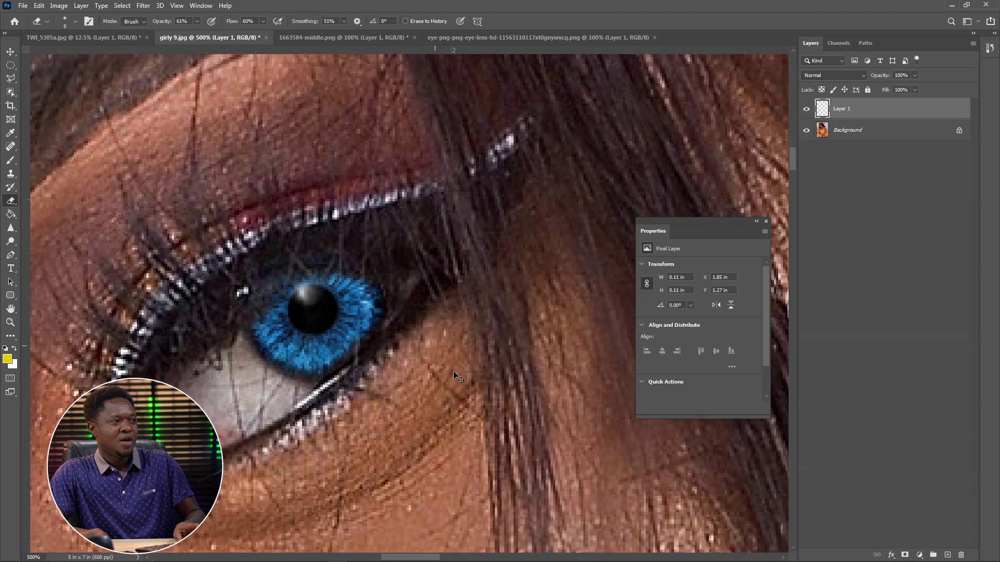
key("ctrl+minus")
key("ctrl+minus")
key("ctrl+minus")
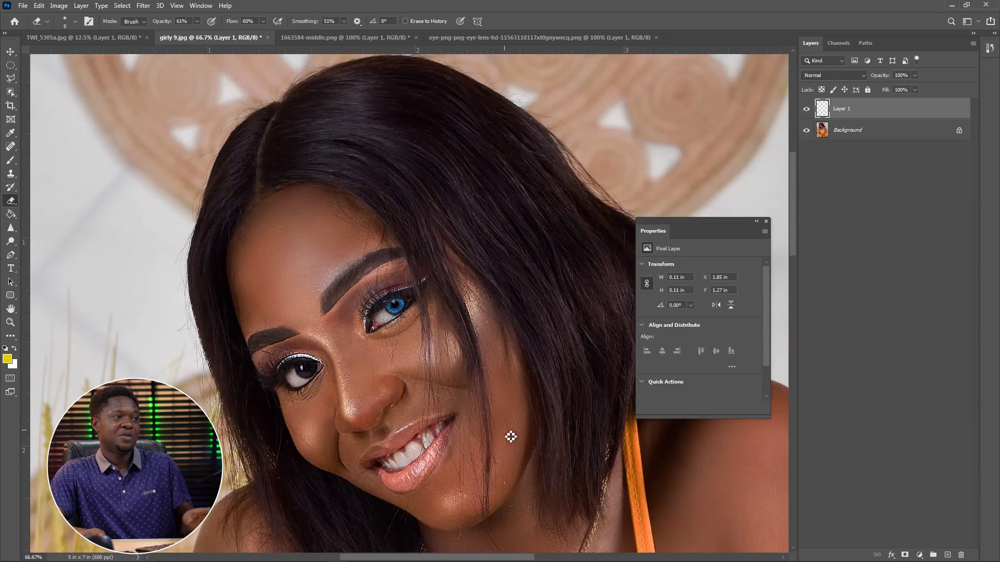
key("ctrl+plus")
key("ctrl+plus")
key("ctrl+plus")
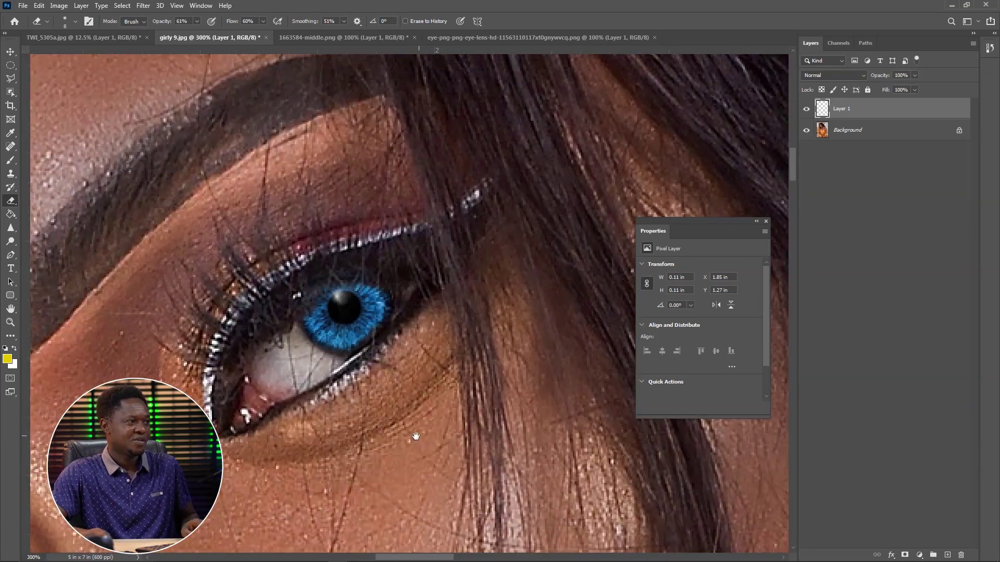
scroll(456, 371, "down", 5)
scroll(457, 371, "left", 3)
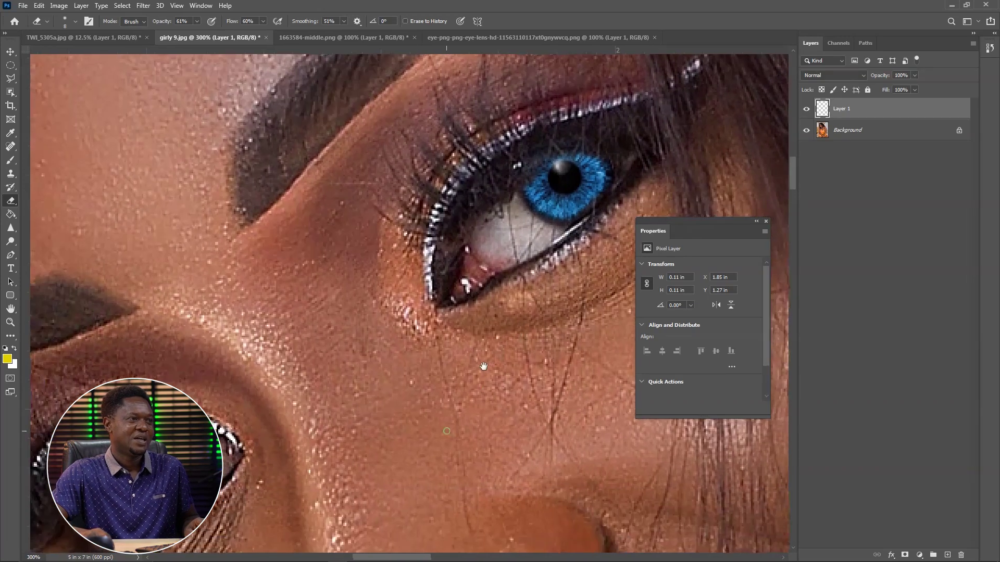
key("ctrl+minus")
key("ctrl+minus")
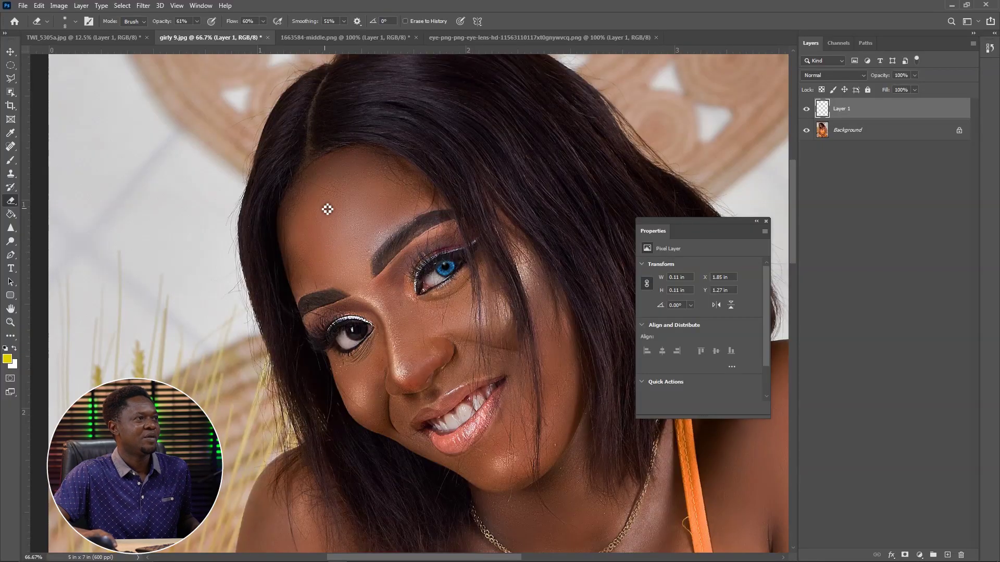
Drag the eye from 1663584-middle.png into girly 9.jpg as Layer 2.
left_click(337, 36)
key("v")
left_click_drag(406, 193, 219, 39)
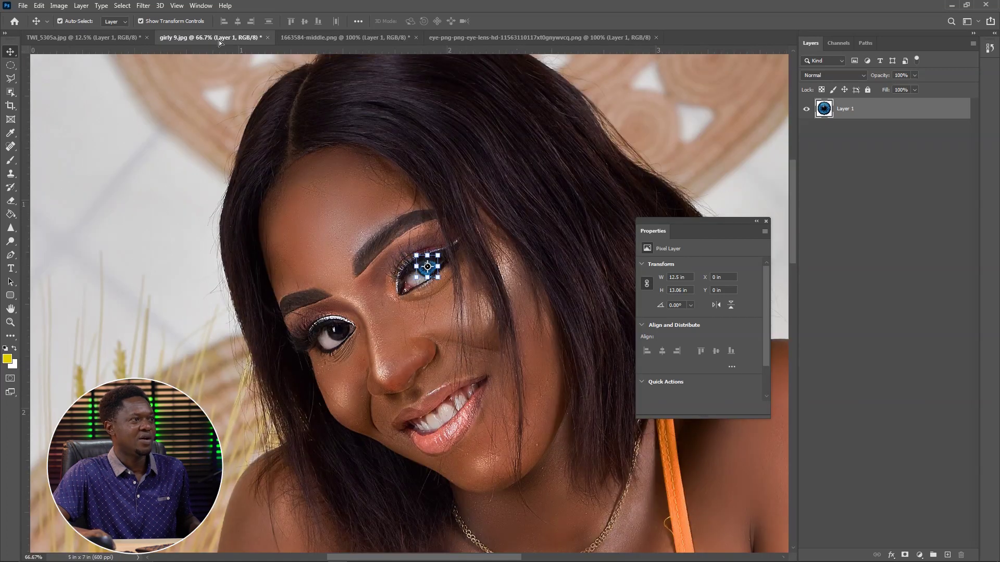
left_click_drag(386, 310, 386, 310)
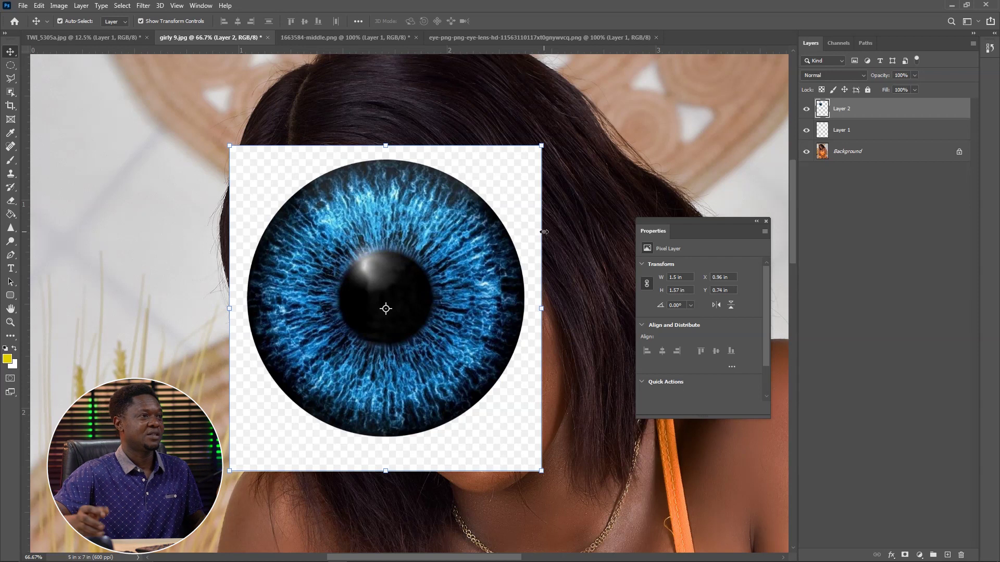
Object-select the iris, feather it 2 px, delete the white surround, and deselect.
key("w")
left_click_drag(221, 132, 541, 452)
left_click_drag(556, 485, 556, 485)
right_click(376, 221)
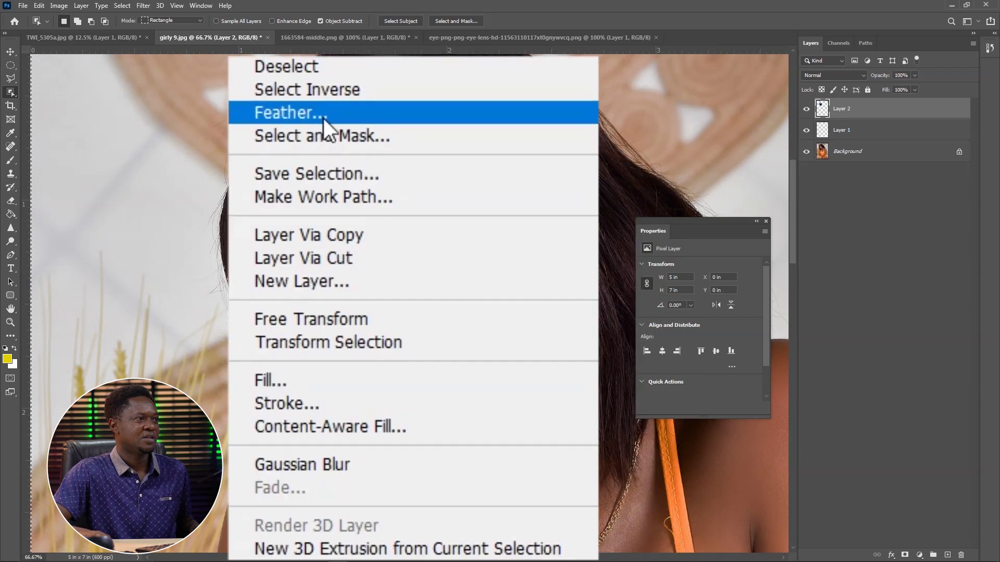
left_click(323, 113)
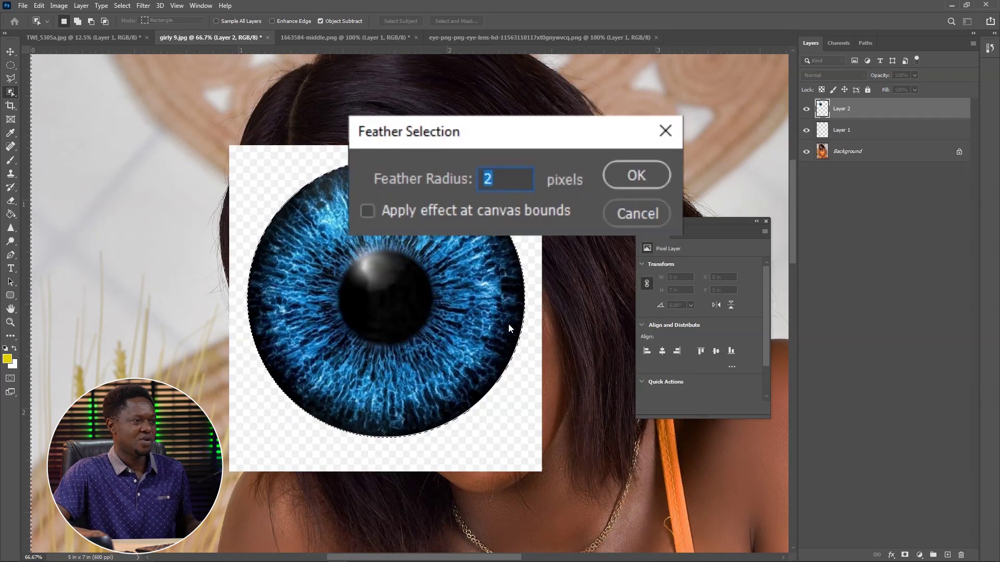
key("Return")
key("Delete")
key("Delete")
key("Delete")
key("Delete")
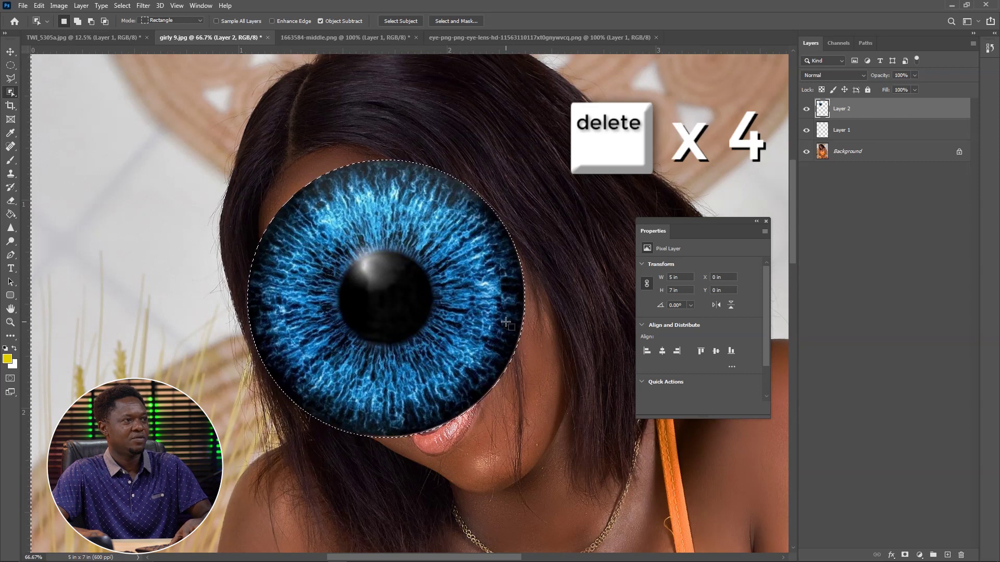
key("ctrl+d")
left_click(9, 53)
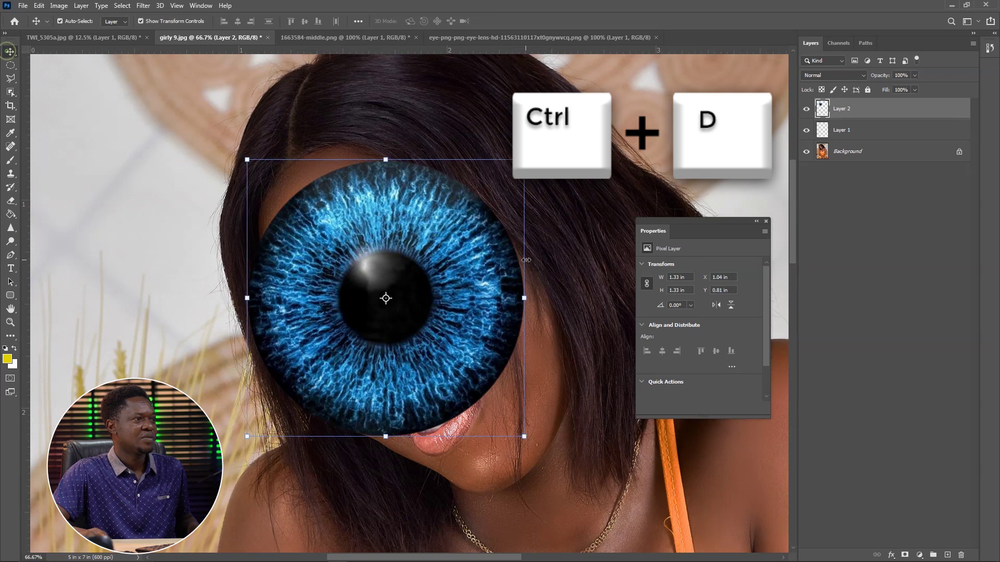
Scale the Layer 2 iris down and place it over her brown eye, then apply the resize.
left_click_drag(524, 153, 370, 324)
key("ctrl+plus")
key("ctrl+plus")
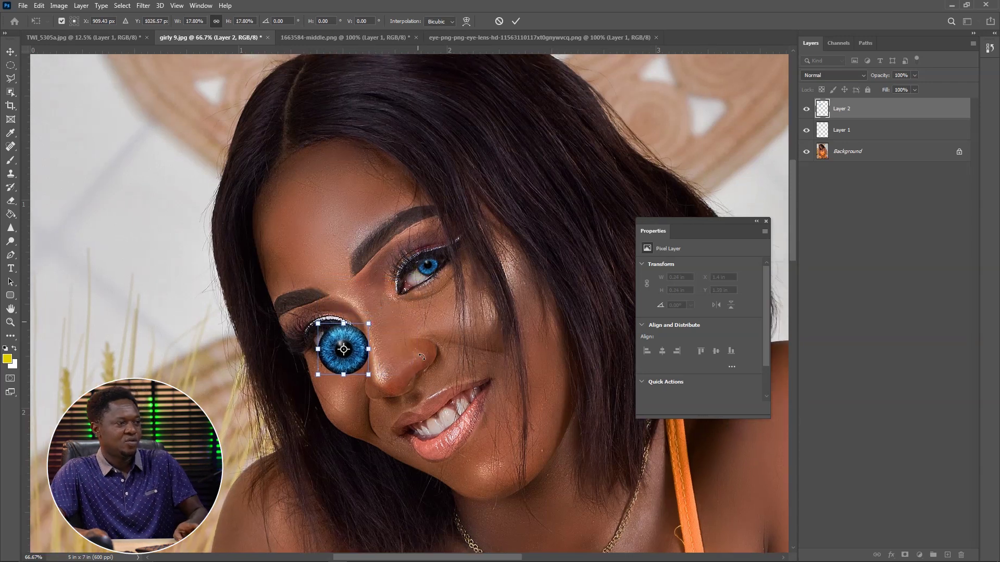
left_click_drag(281, 403, 388, 277)
left_click_drag(399, 237, 325, 246)
left_click_drag(346, 215, 342, 224)
left_click_drag(296, 281, 296, 280)
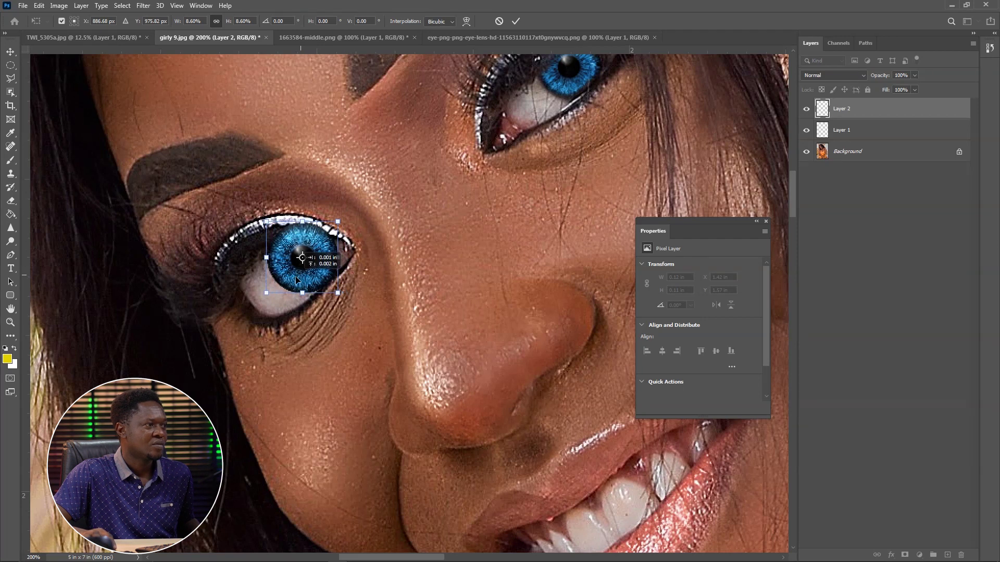
left_click_drag(338, 221, 336, 220)
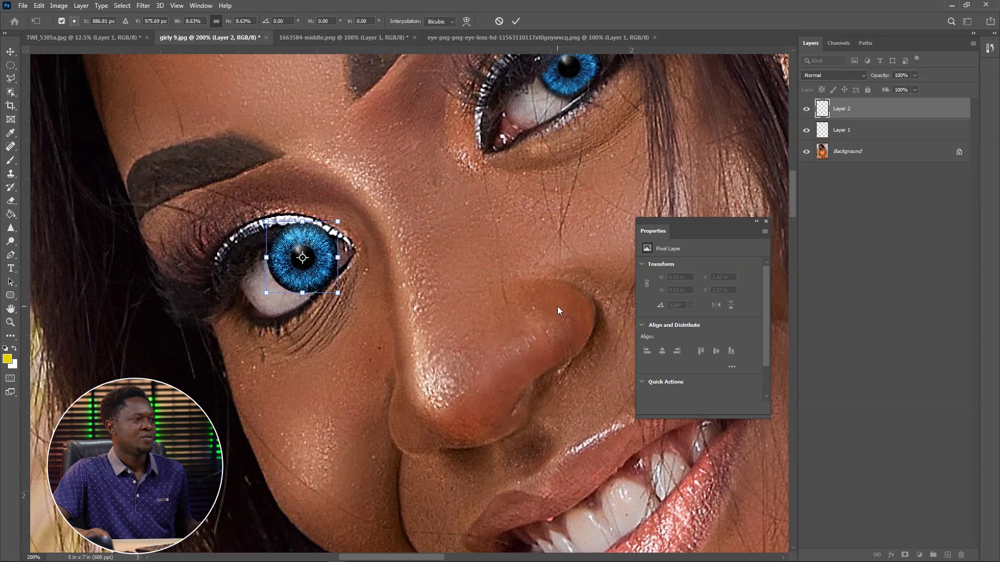
key("ctrl+plus")
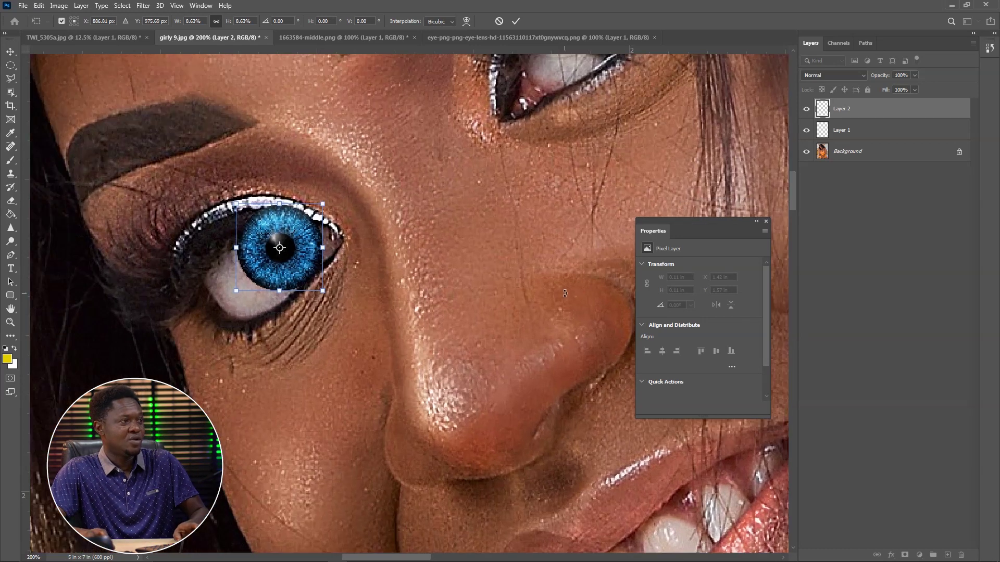
left_click_drag(432, 337, 470, 339)
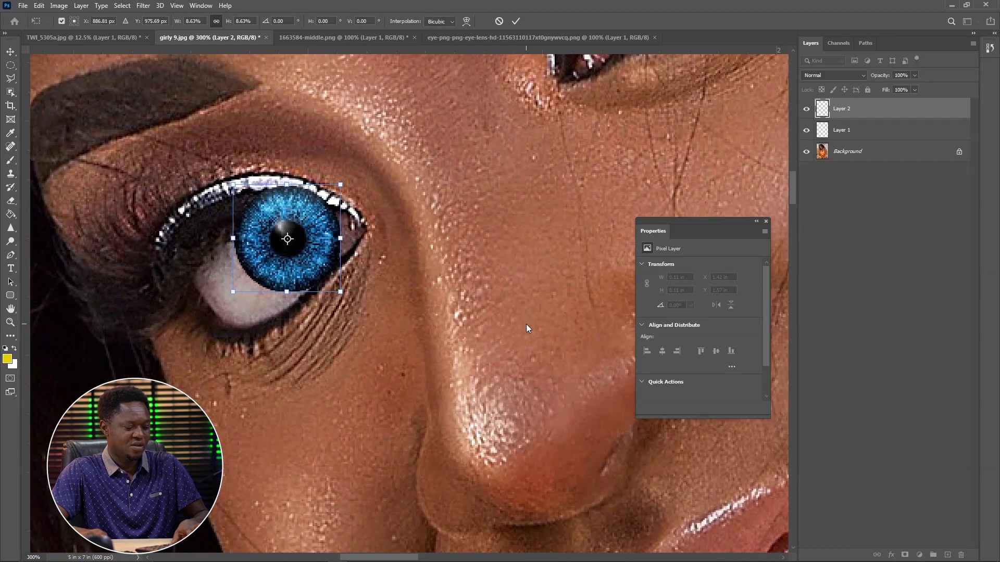
key("Return")
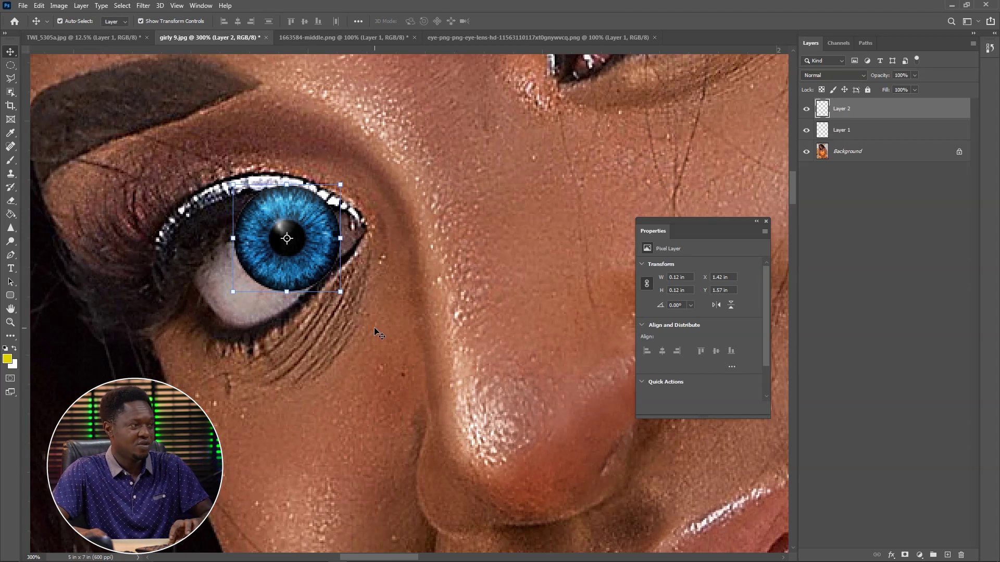
Fine-tune the iris to 93.24% scale and nudge it into place with the arrow keys.
key("Down")
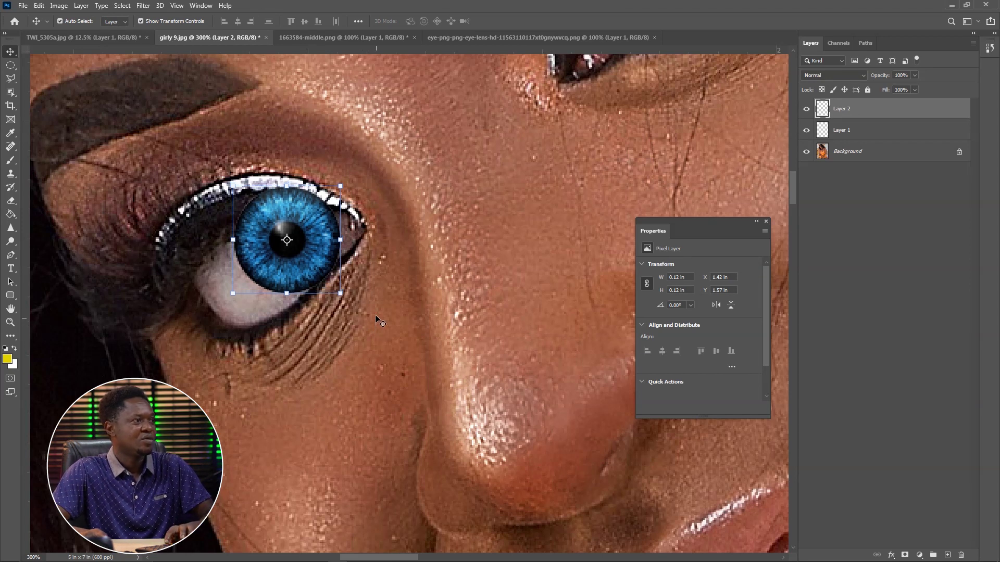
left_click_drag(295, 244, 298, 245)
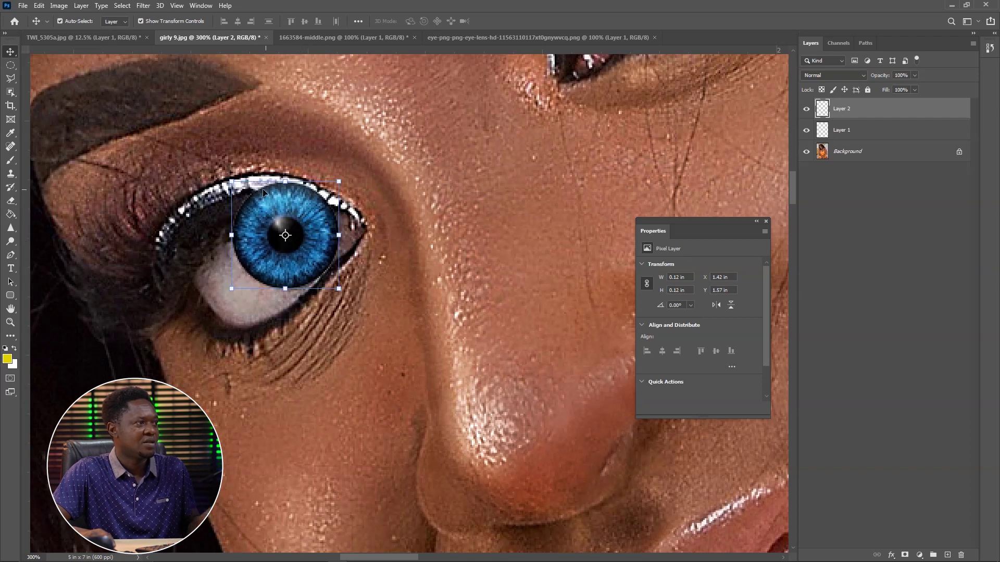
left_click_drag(230, 180, 236, 185)
left_click_drag(339, 186, 336, 189)
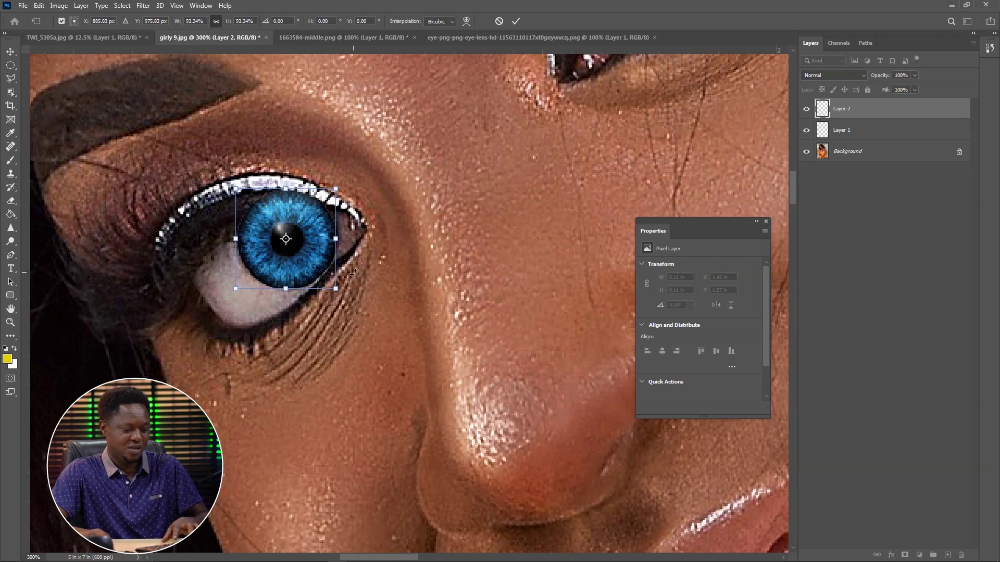
key("Down")
key("Down")
key("Down")
key("Right")
key("Up")
key("Up")
key("Left")
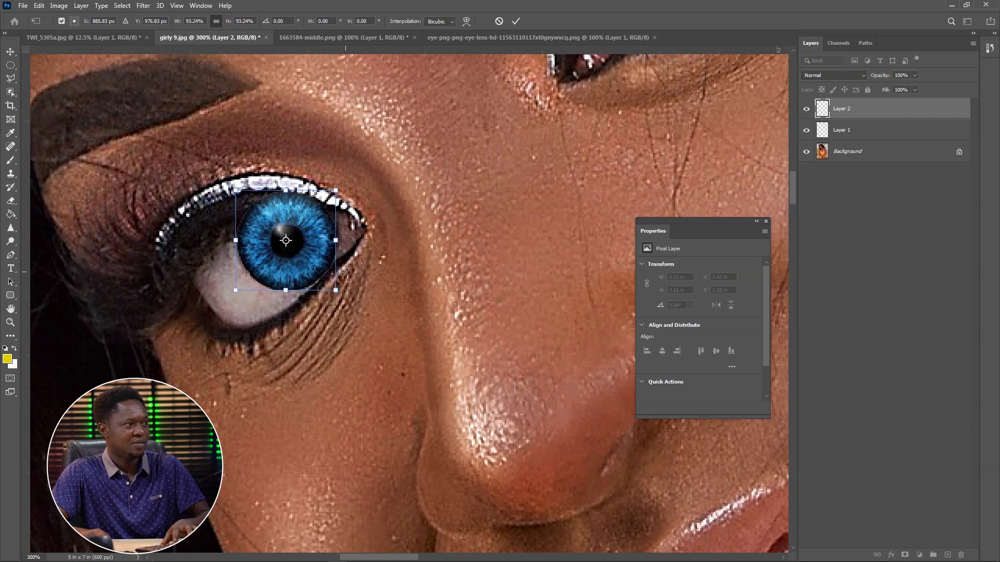
Commit the iris placement, then erase its edges under the lower and upper lids at 400%.
key("Down")
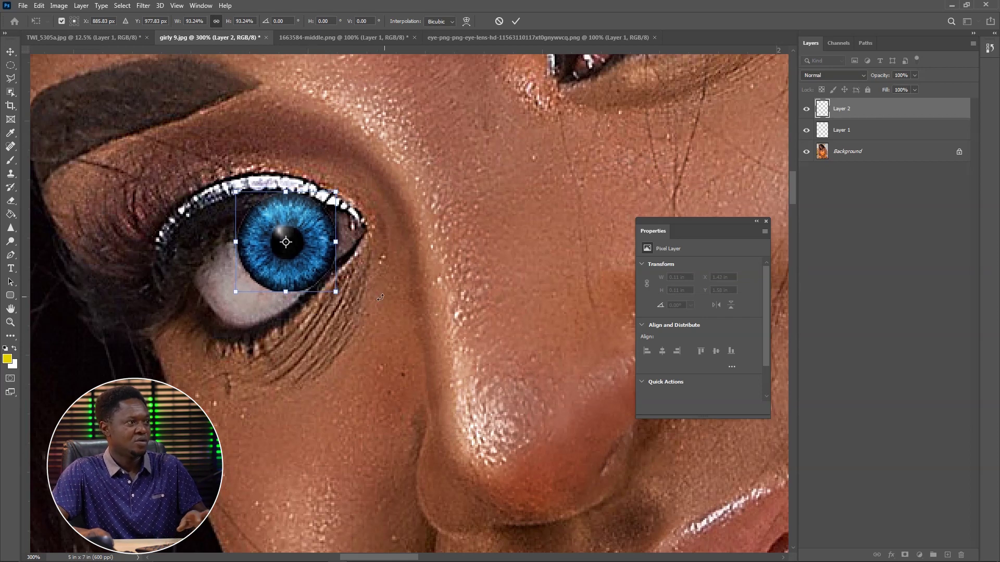
key("Return")
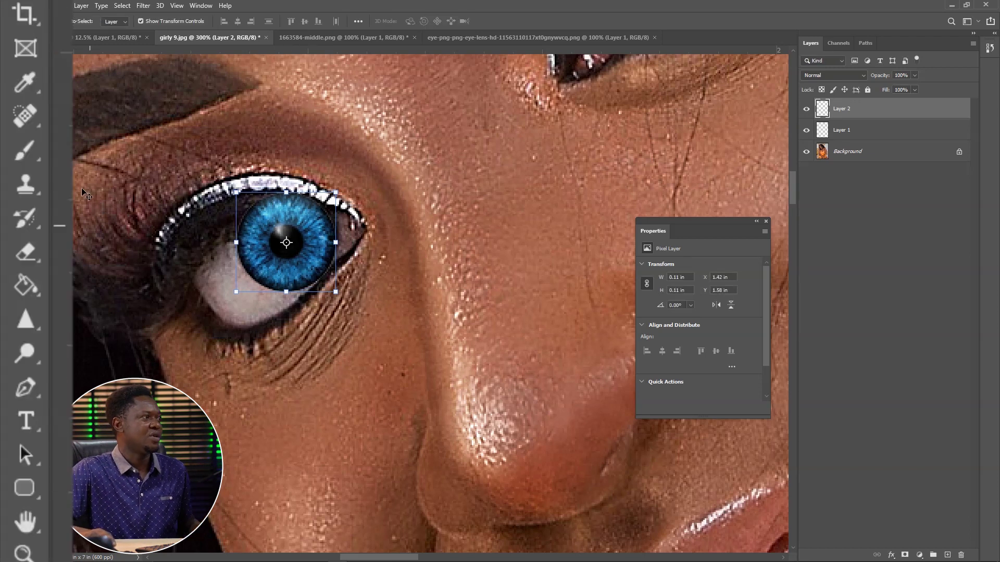
left_click(20, 260)
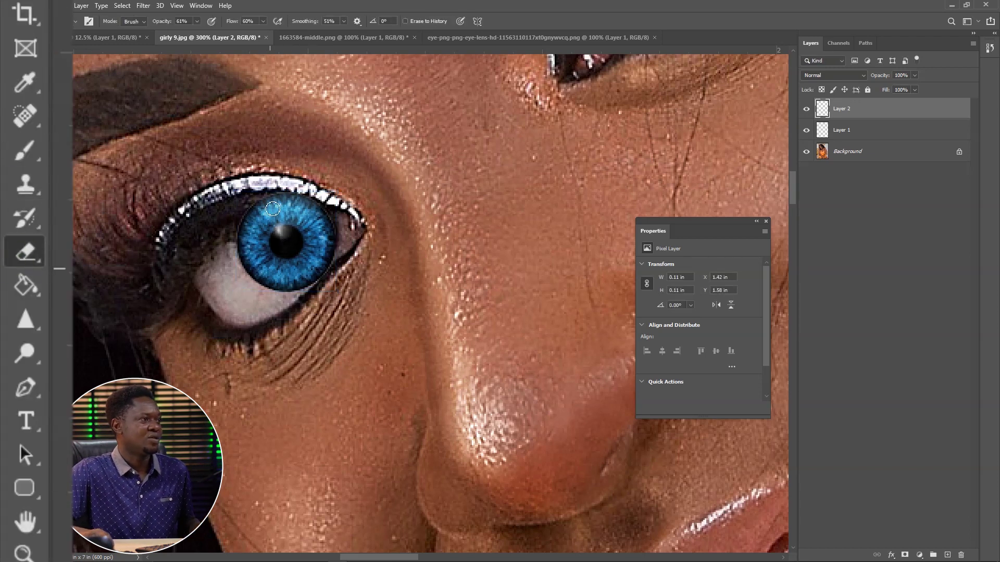
key("ctrl+plus")
left_click_drag(292, 275, 297, 283)
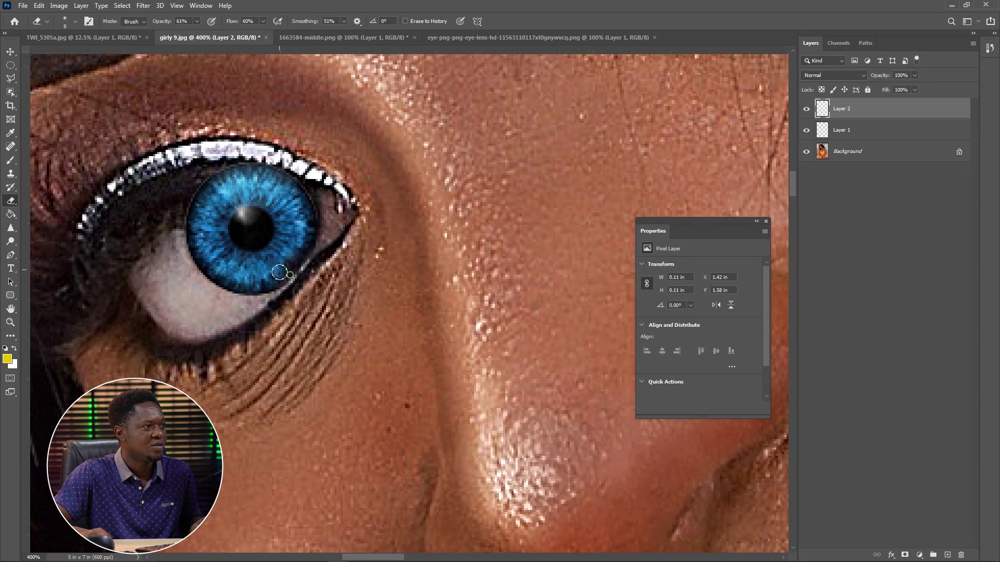
mouse_move(269, 272)
left_mouse_down()
mouse_move(316, 244)
mouse_move(314, 202)
mouse_move(319, 224)
mouse_move(318, 216)
mouse_move(295, 180)
left_mouse_up()
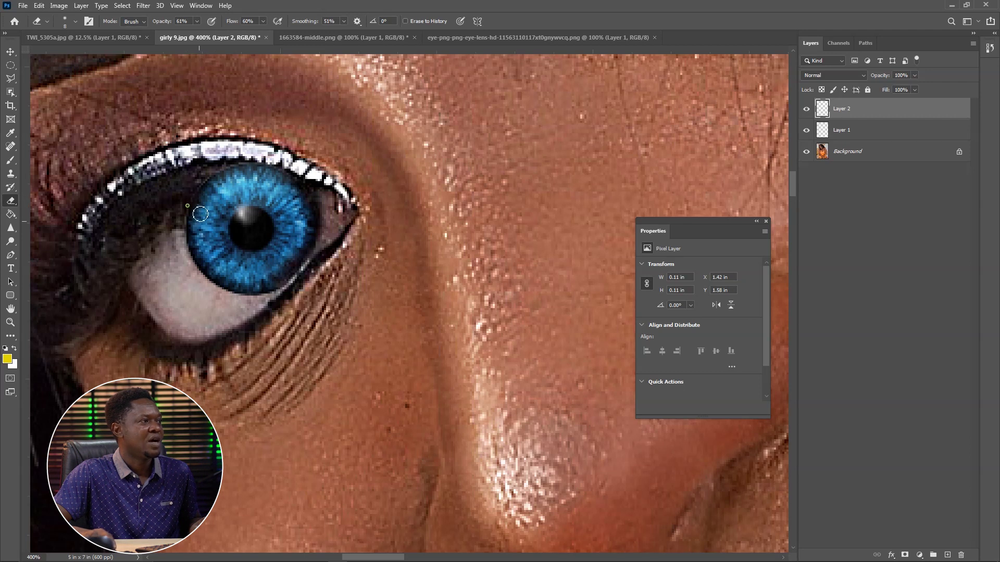
mouse_move(206, 190)
left_mouse_down()
mouse_move(238, 186)
mouse_move(229, 176)
mouse_move(246, 165)
mouse_move(281, 190)
mouse_move(286, 180)
mouse_move(302, 190)
mouse_move(274, 187)
mouse_move(265, 173)
mouse_move(264, 183)
mouse_move(282, 182)
mouse_move(253, 187)
mouse_move(234, 171)
mouse_move(252, 193)
mouse_move(255, 178)
mouse_move(254, 191)
mouse_move(259, 179)
mouse_move(266, 193)
mouse_move(273, 182)
mouse_move(293, 194)
mouse_move(268, 199)
mouse_move(286, 191)
mouse_move(282, 208)
mouse_move(259, 193)
mouse_move(266, 188)
mouse_move(253, 193)
mouse_move(242, 172)
mouse_move(244, 202)
mouse_move(229, 179)
mouse_move(219, 206)
mouse_move(240, 199)
left_mouse_up()
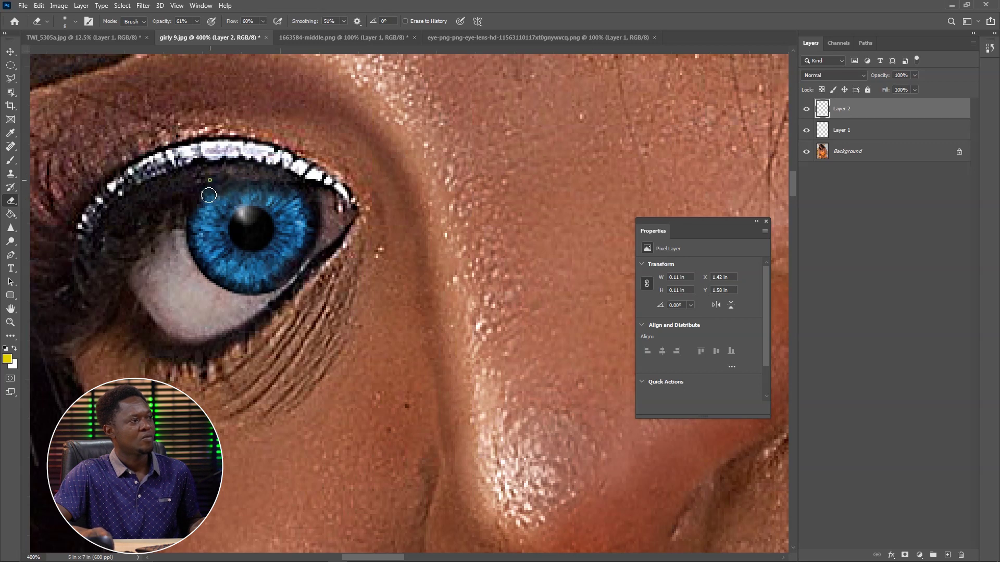
mouse_move(222, 200)
left_mouse_down()
mouse_move(237, 189)
mouse_move(306, 201)
mouse_move(270, 197)
mouse_move(268, 186)
left_mouse_up()
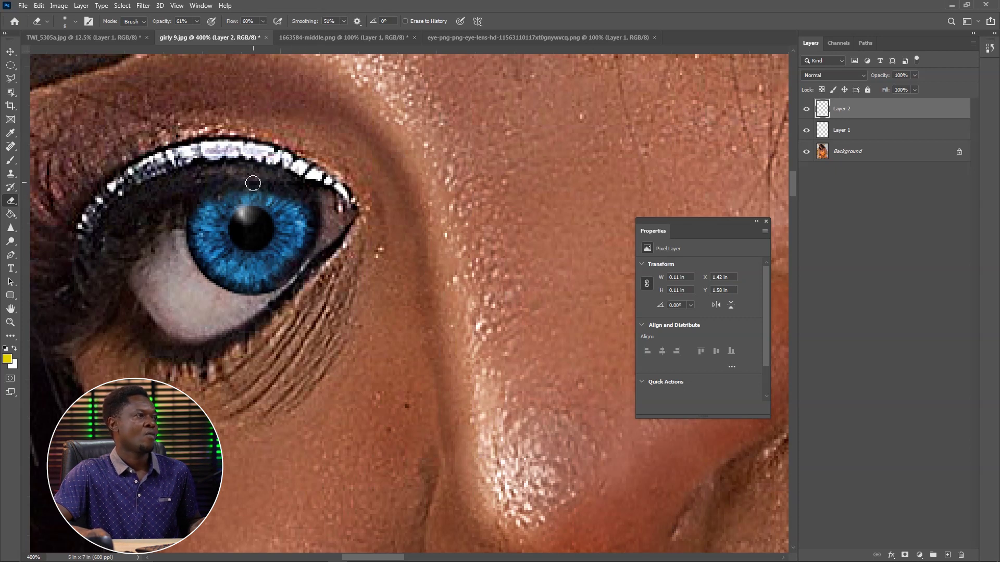
left_click_drag(207, 204, 214, 206)
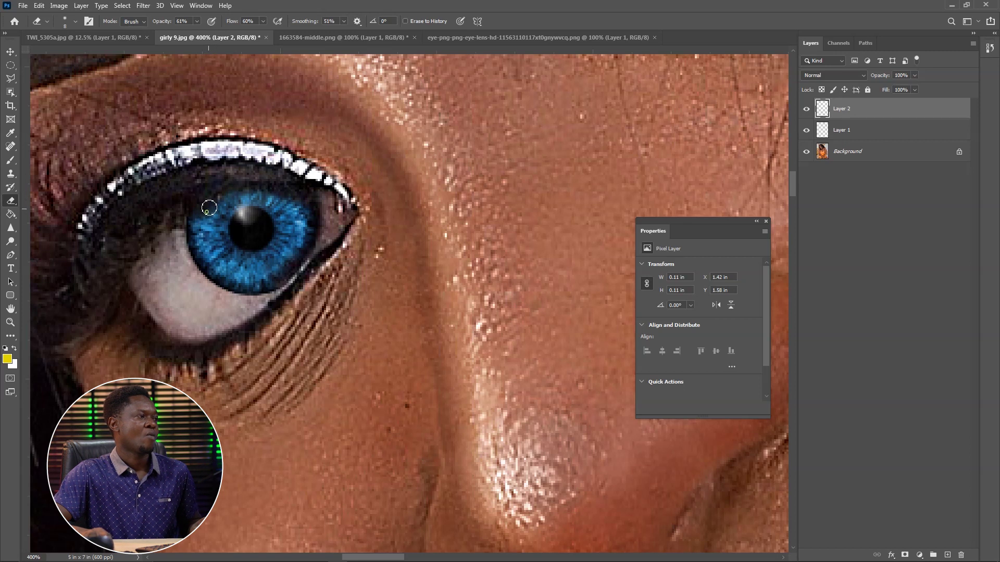
mouse_move(192, 223)
left_mouse_down()
mouse_move(207, 208)
mouse_move(234, 195)
mouse_move(266, 196)
mouse_move(299, 214)
left_mouse_up()
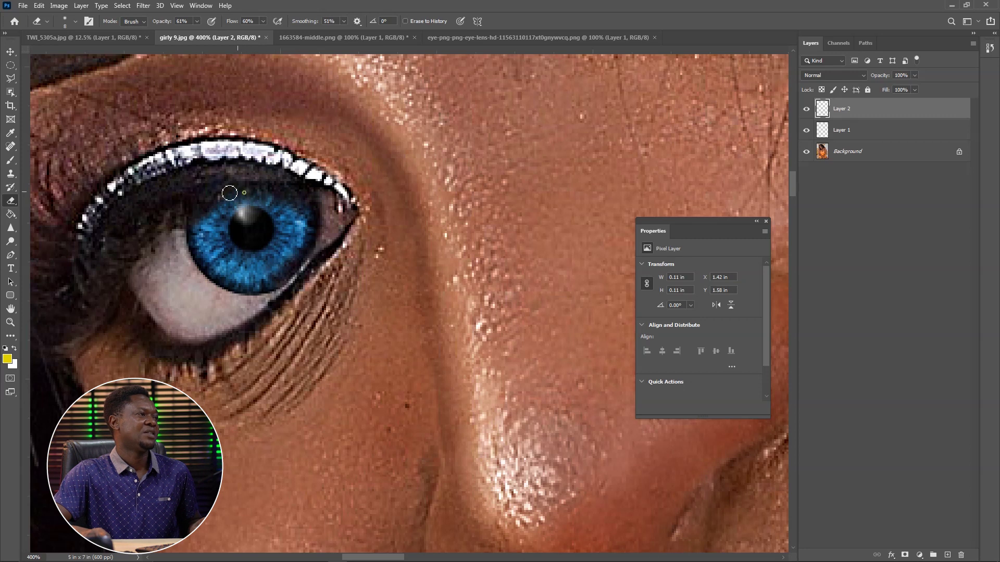
mouse_move(204, 205)
left_mouse_down()
mouse_move(221, 229)
mouse_move(286, 210)
mouse_move(294, 198)
mouse_move(308, 204)
mouse_move(243, 188)
mouse_move(265, 190)
mouse_move(293, 212)
left_mouse_up()
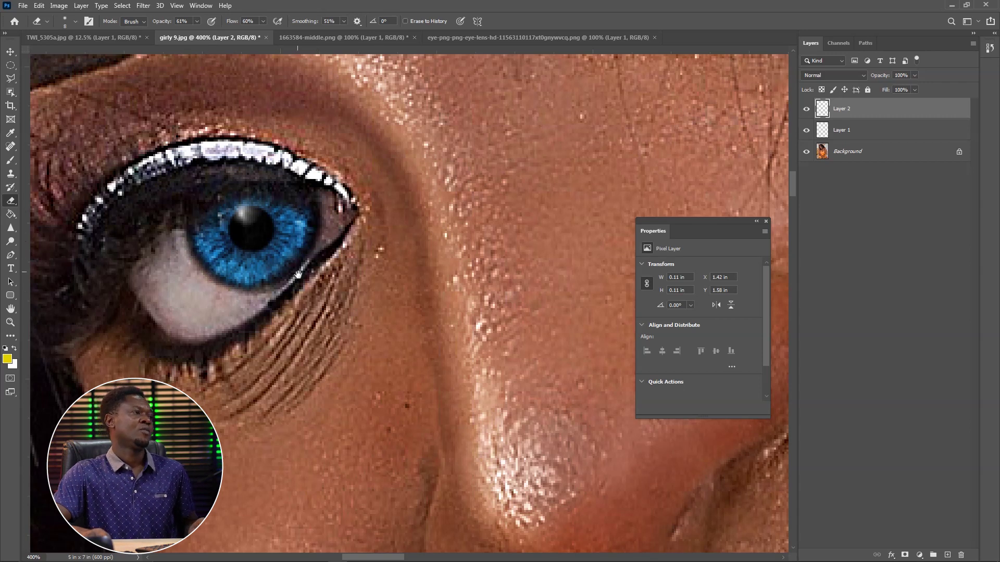
scroll(384, 312, "down", 2)
scroll(411, 348, "down", 5)
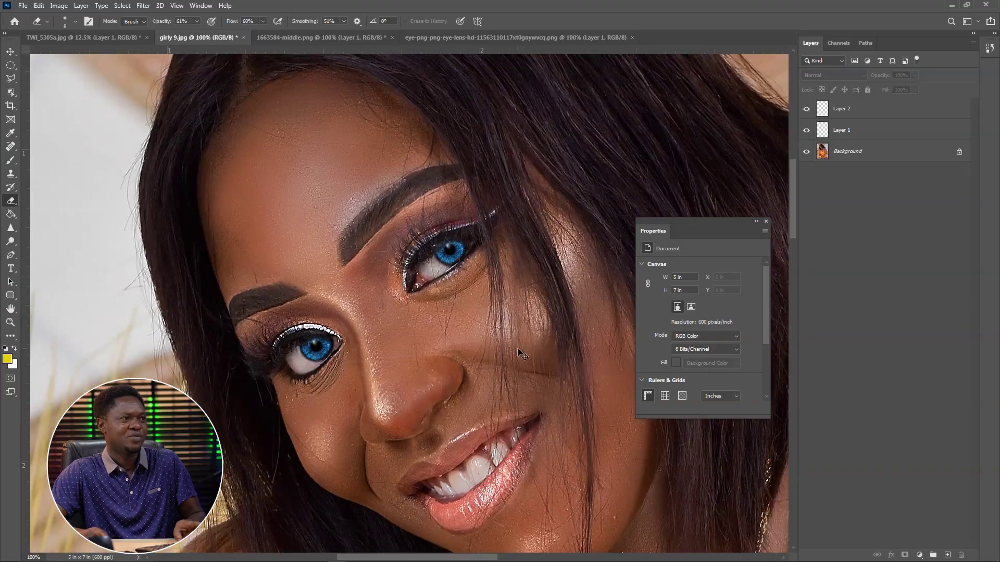
Select Layer 2 and Layer 1 and merge them into Layer 2 with Ctrl+E.
key("ctrl+minus")
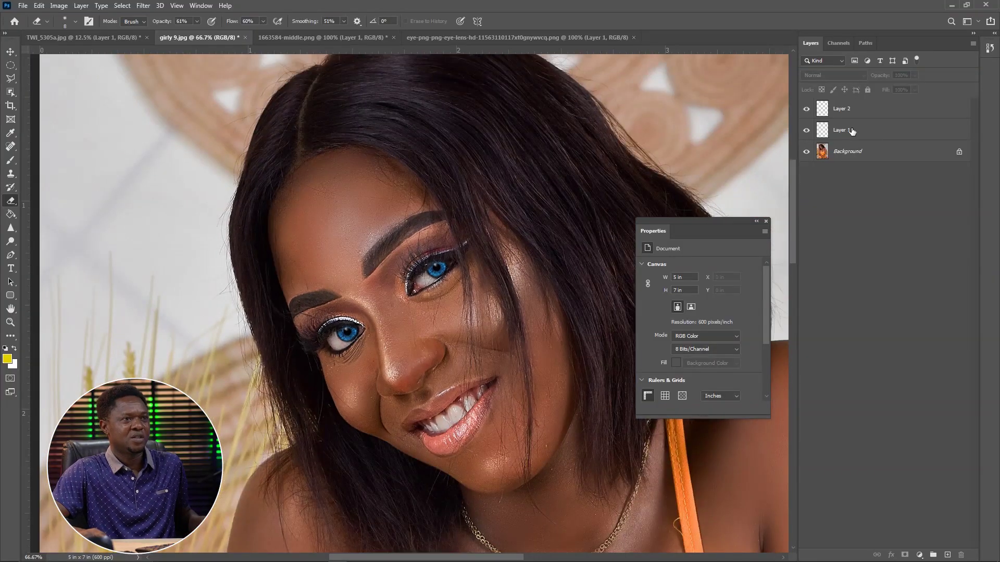
left_click(859, 110)
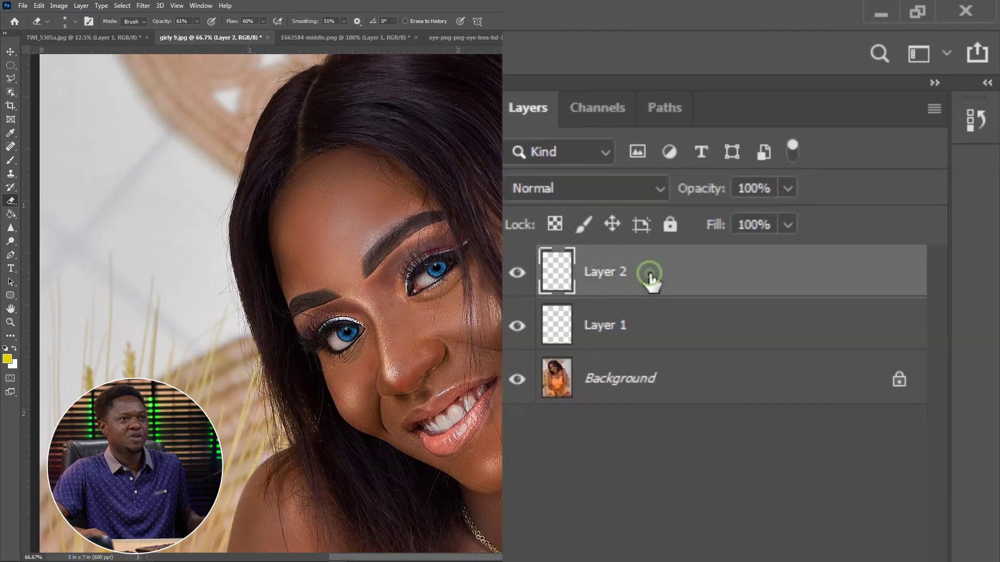
left_click(651, 330, "shift")
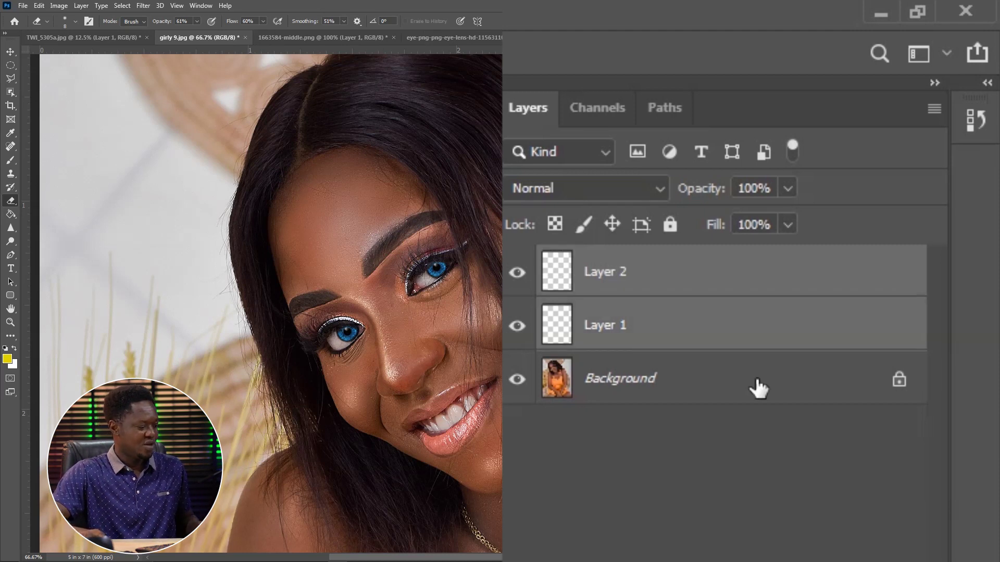
key("ctrl+e")
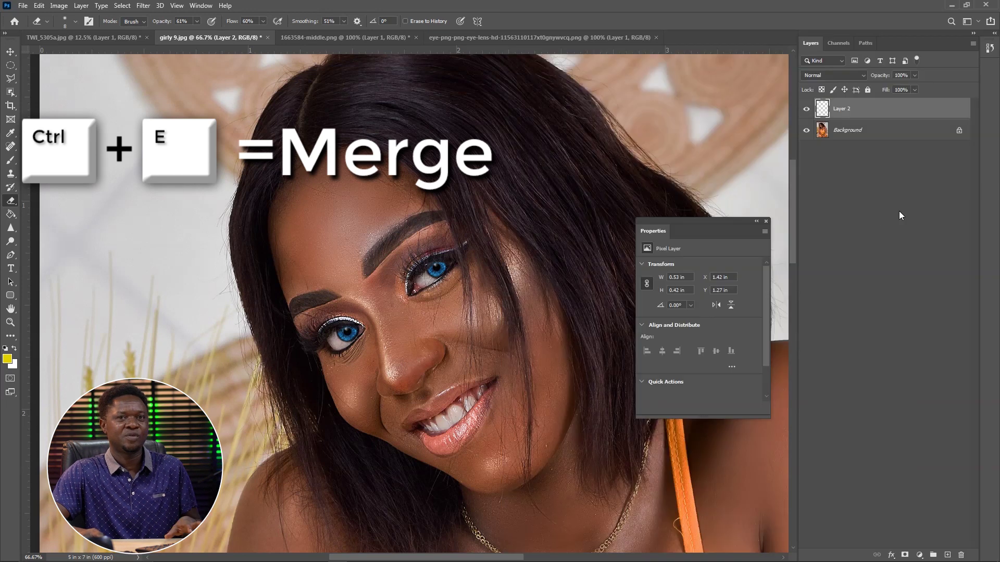
key("ctrl+plus")
key("ctrl+plus")
key("ctrl+plus")
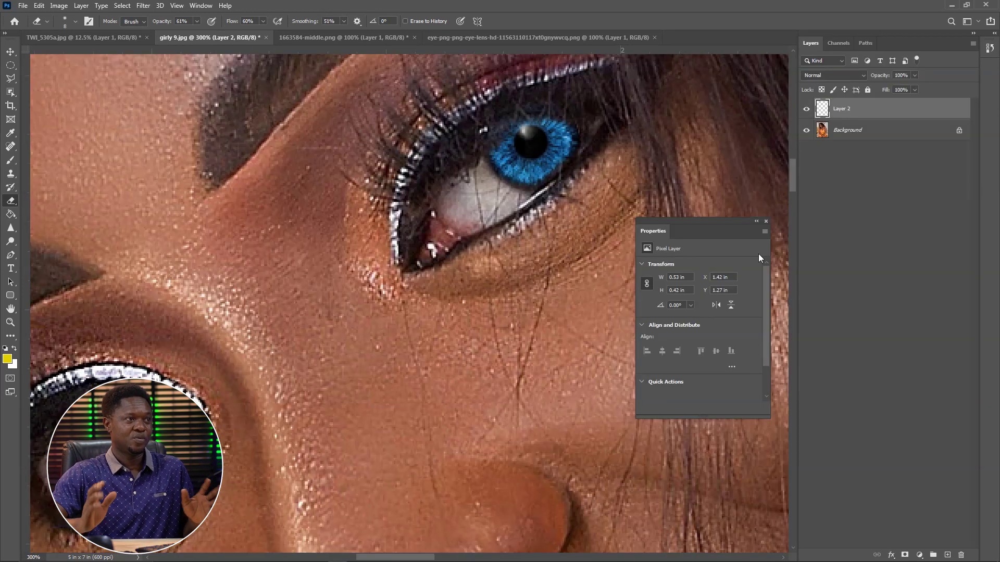
key("ctrl+minus")
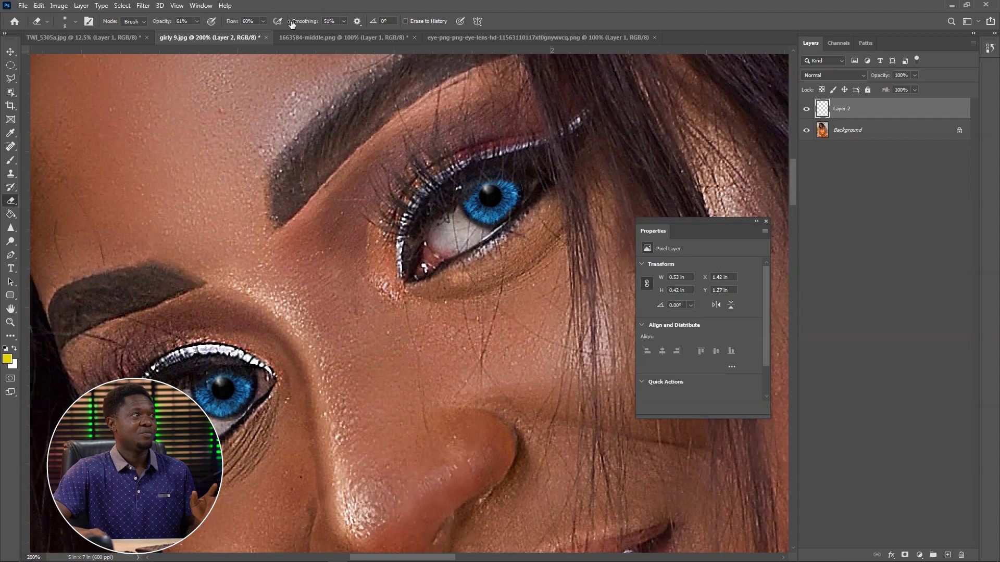
Apply Brightness/Contrast to Layer 2 with brightness -43 and contrast 26.
left_click(61, 7)
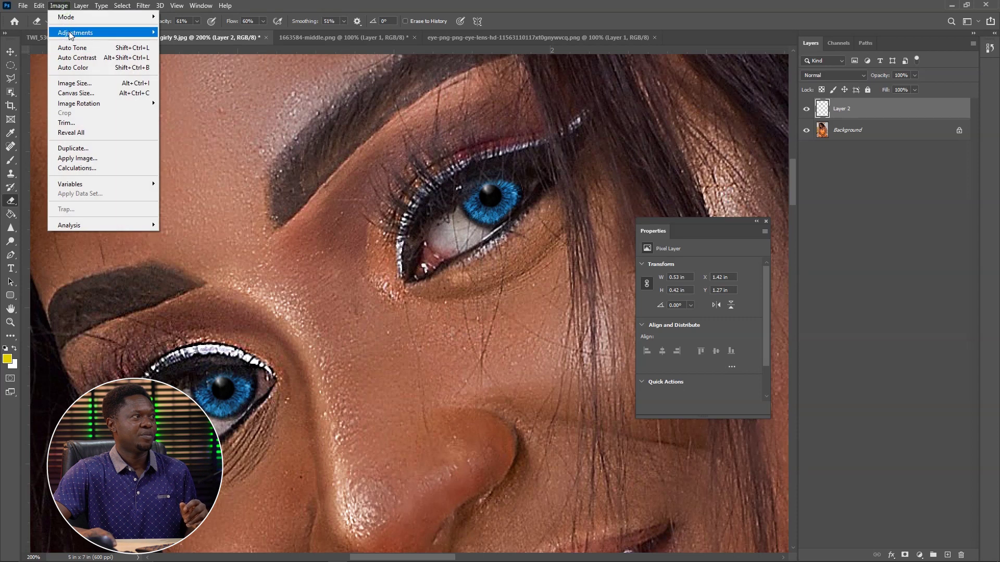
left_click(70, 33)
left_click(57, 5)
left_click(57, 5)
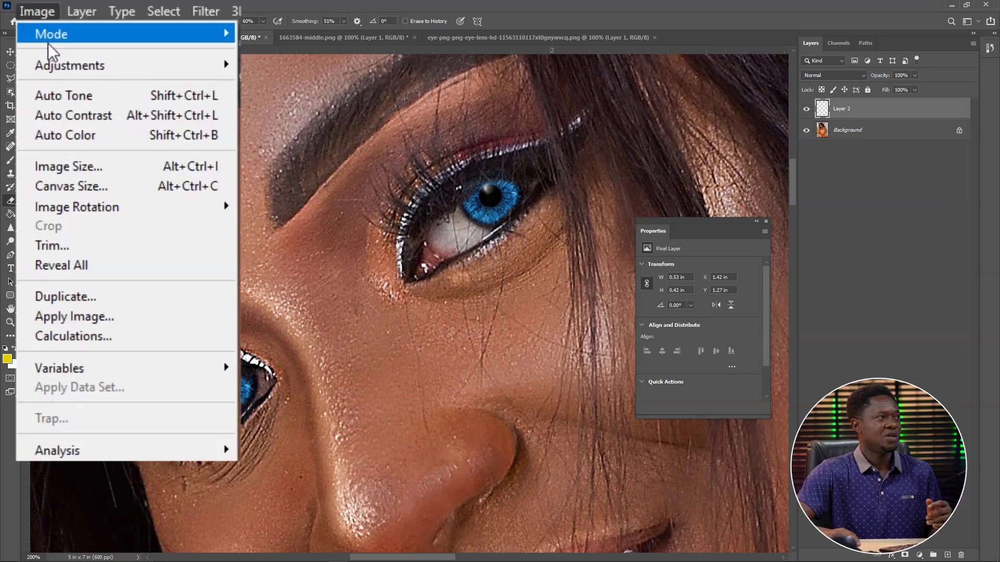
mouse_move(55, 65)
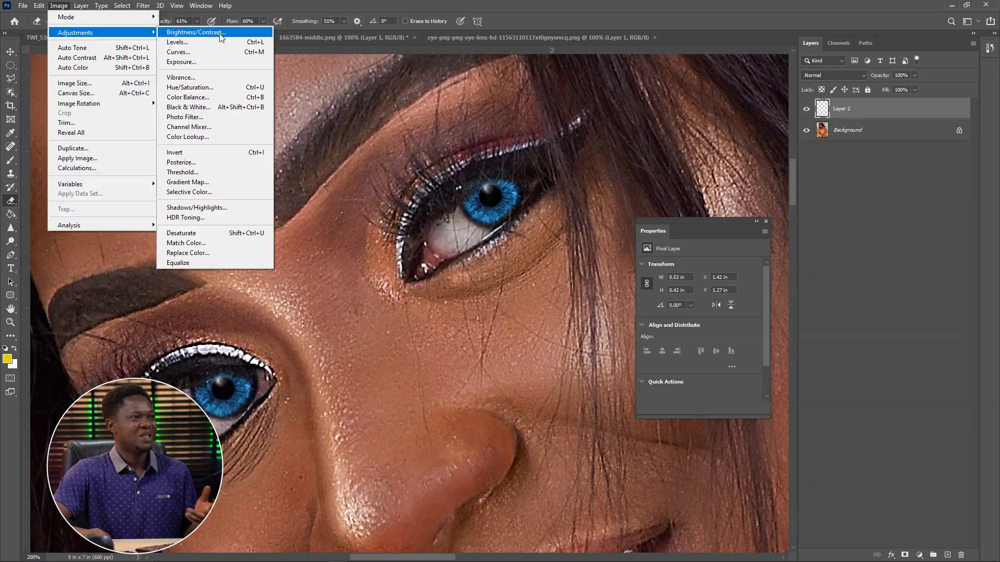
left_click(220, 32)
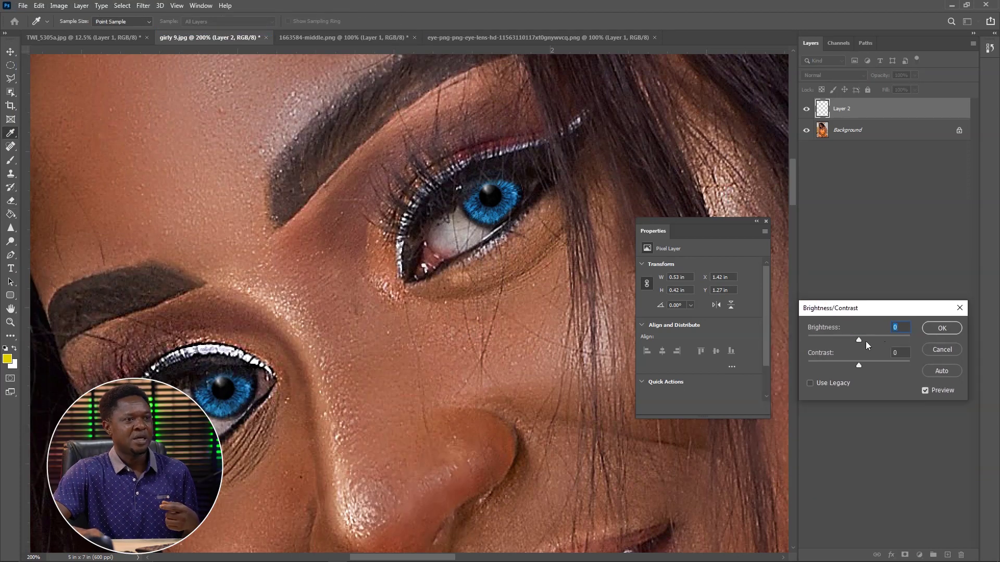
left_click_drag(822, 353, 803, 353)
left_click_drag(705, 295, 702, 295)
left_click_drag(762, 349, 774, 348)
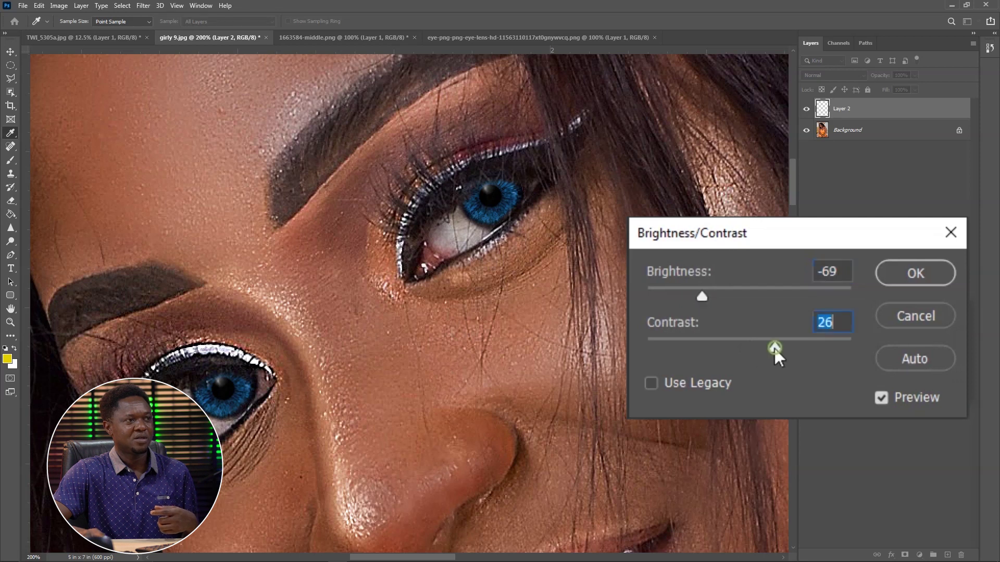
left_click_drag(729, 298, 720, 299)
left_click(906, 275)
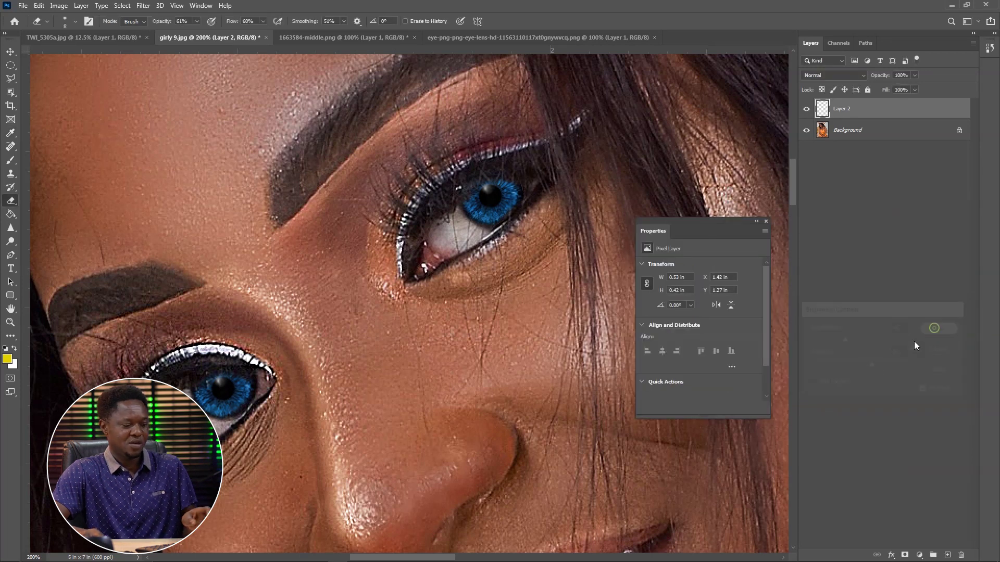
key("ctrl+minus")
key("ctrl+minus")
key("ctrl+minus")
key("ctrl+minus")
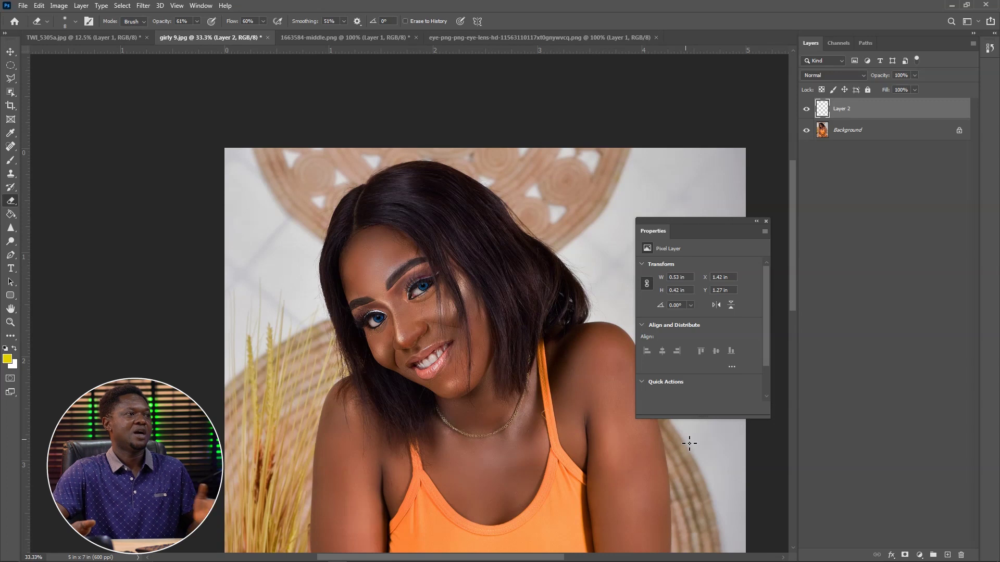
Zoom in and toggle Layer 2's visibility repeatedly to compare the portrait with and without blue irises.
key("ctrl+plus")
key("ctrl+plus")
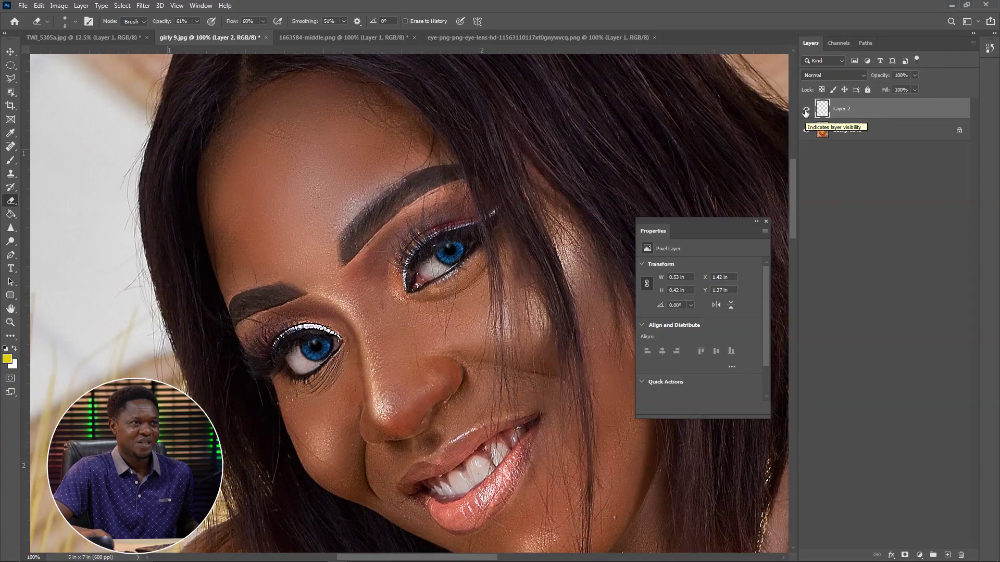
left_click(805, 110)
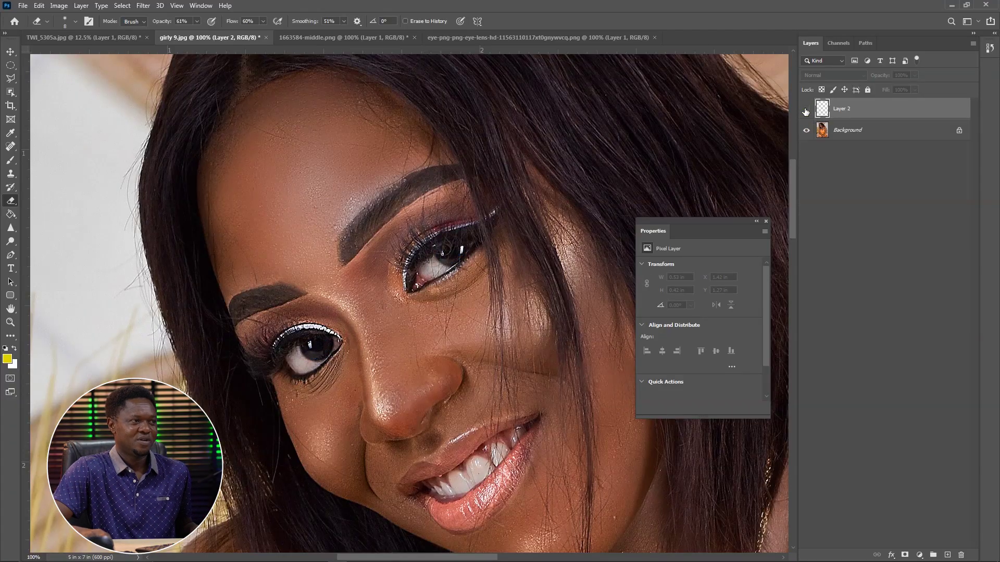
left_click(806, 110)
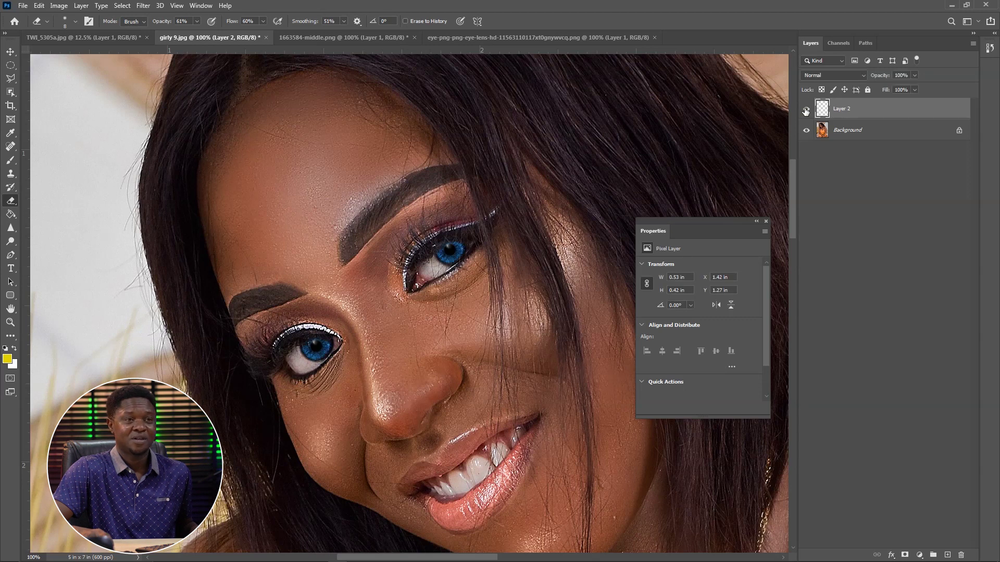
left_click(805, 110)
left_click(806, 109)
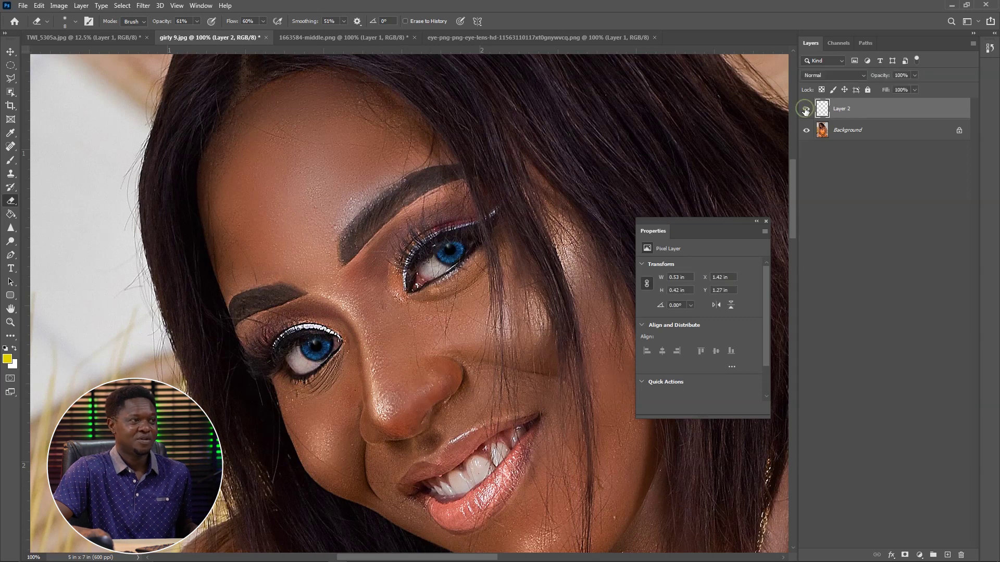
left_click(805, 110)
left_click(806, 110)
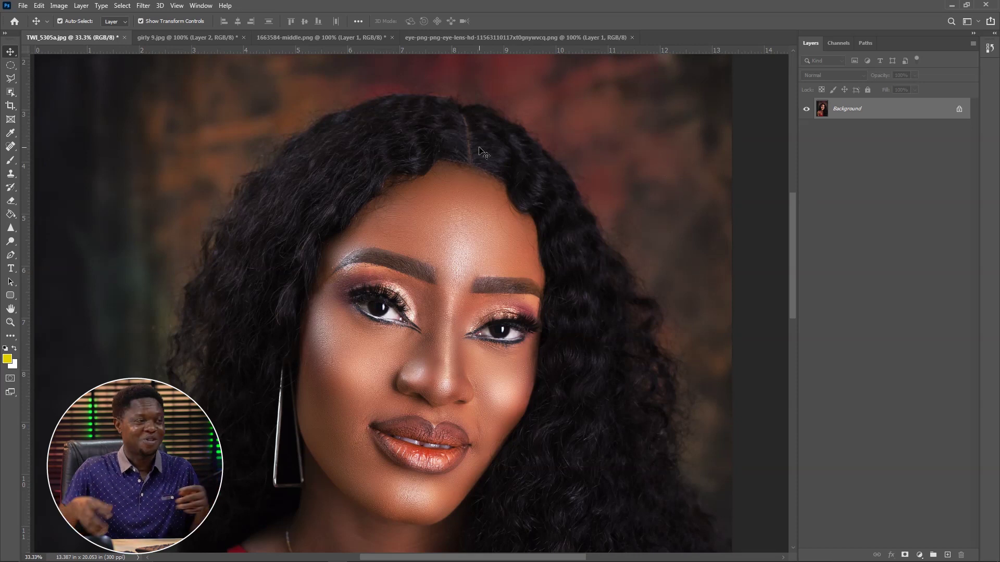
Copy the brown iris into TWI_5305a.jpg and select it with Object Selection.
left_click(502, 36)
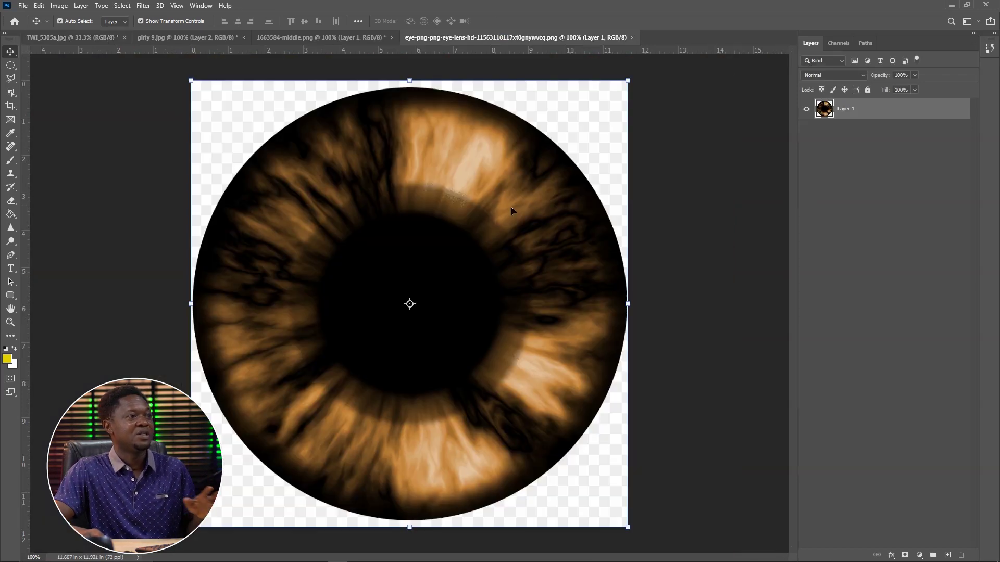
left_click_drag(484, 281, 564, 273)
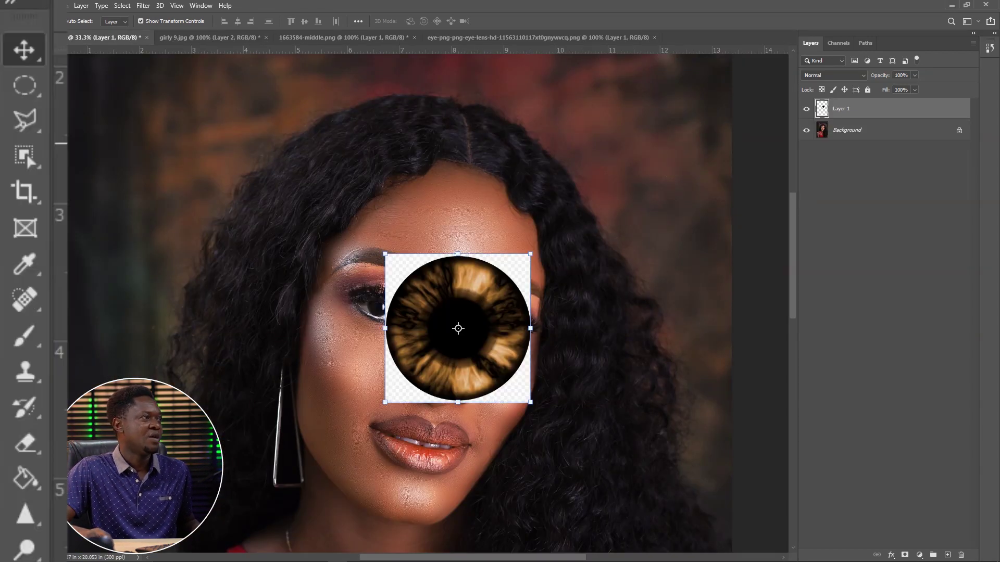
left_click(11, 91)
left_click_drag(372, 245, 553, 420)
Invert the selection, feather it 2 px, delete the white square, and deselect.
right_click(447, 288)
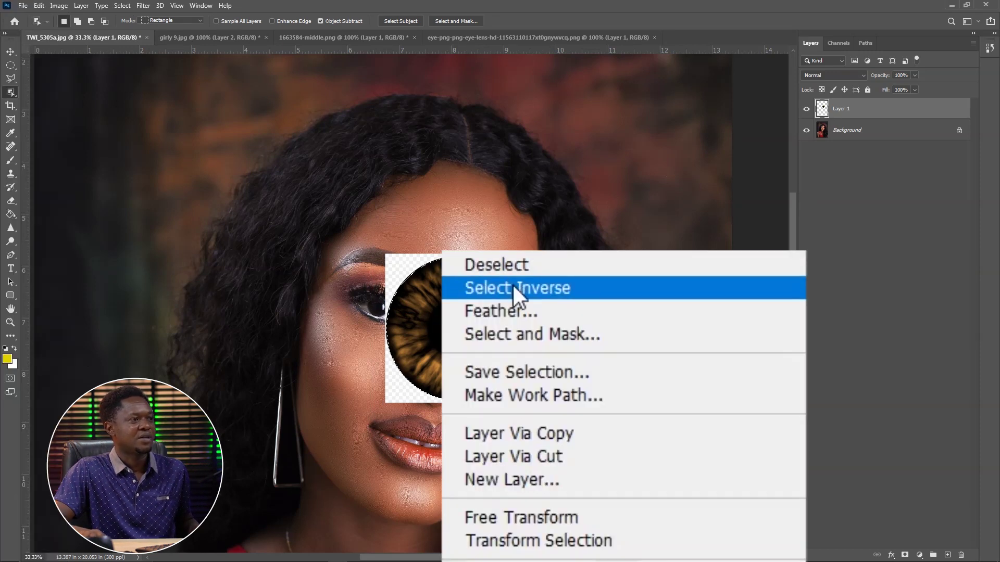
left_click(514, 287)
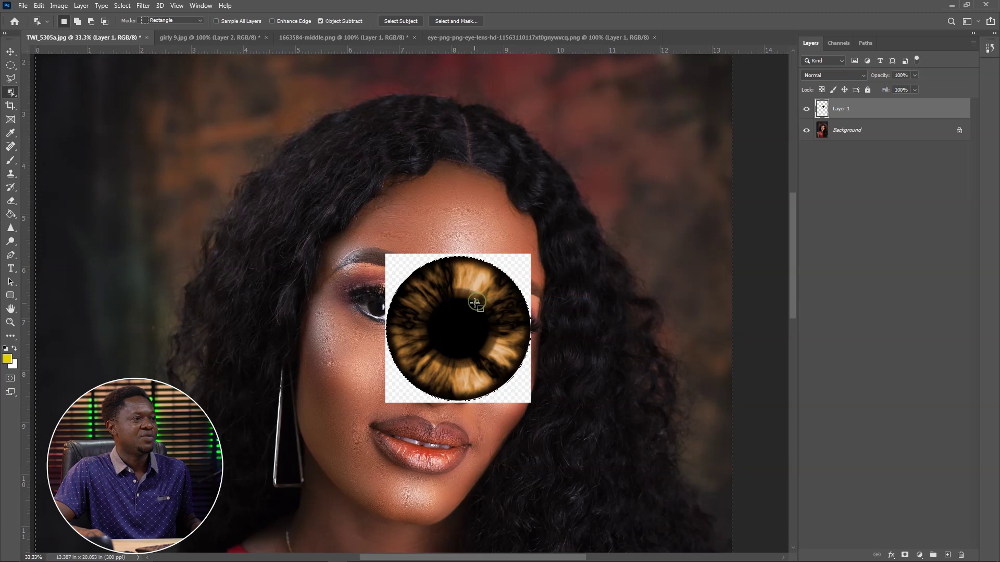
right_click(437, 283)
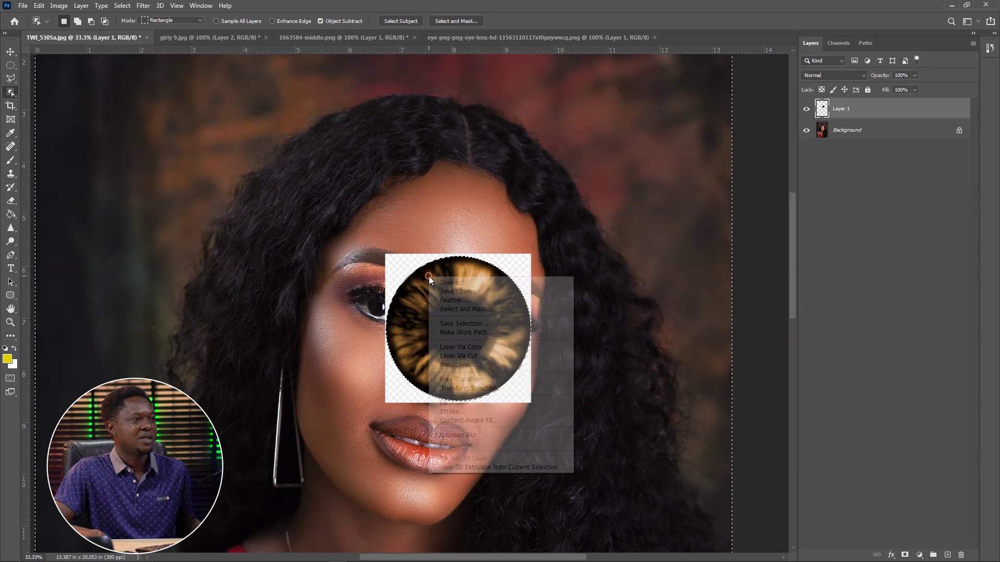
left_click(458, 298)
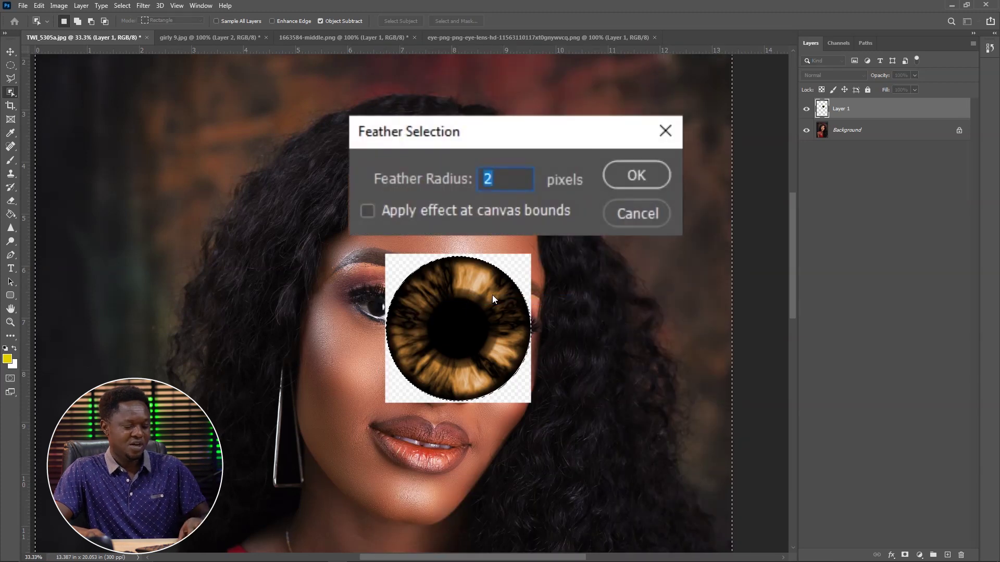
key("Return")
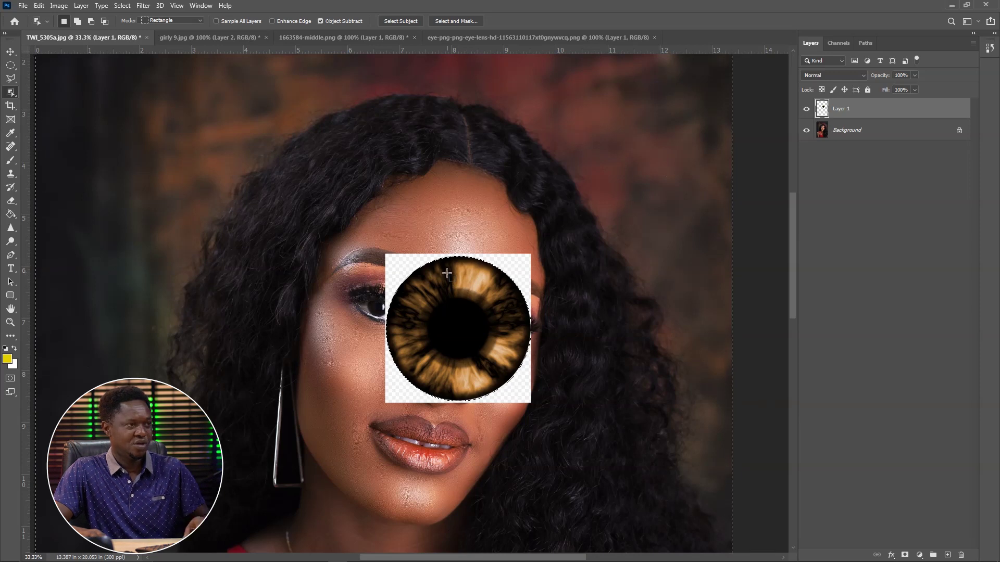
key("Delete")
key("Delete")
key("Delete")
key("Delete")
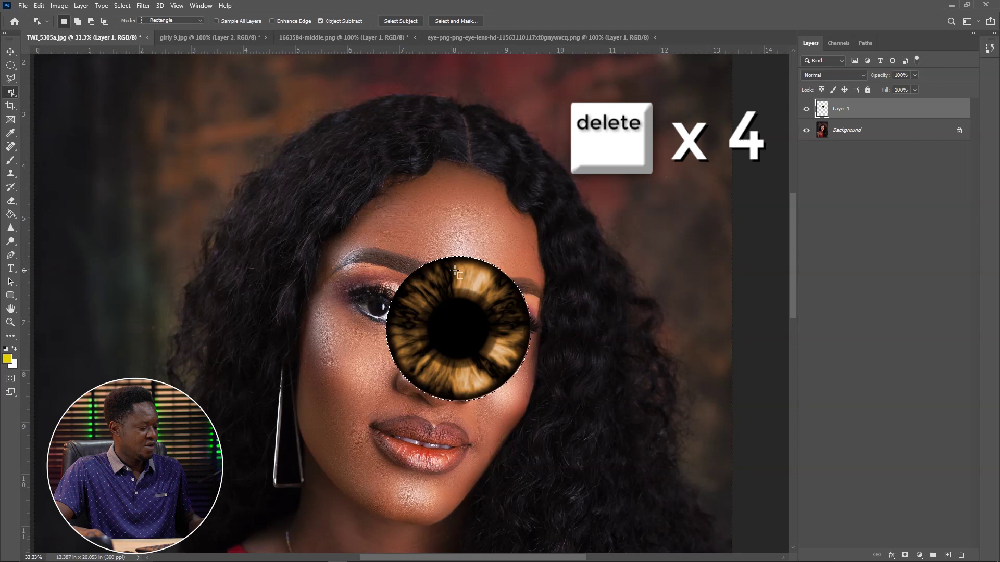
key("ctrl+d")
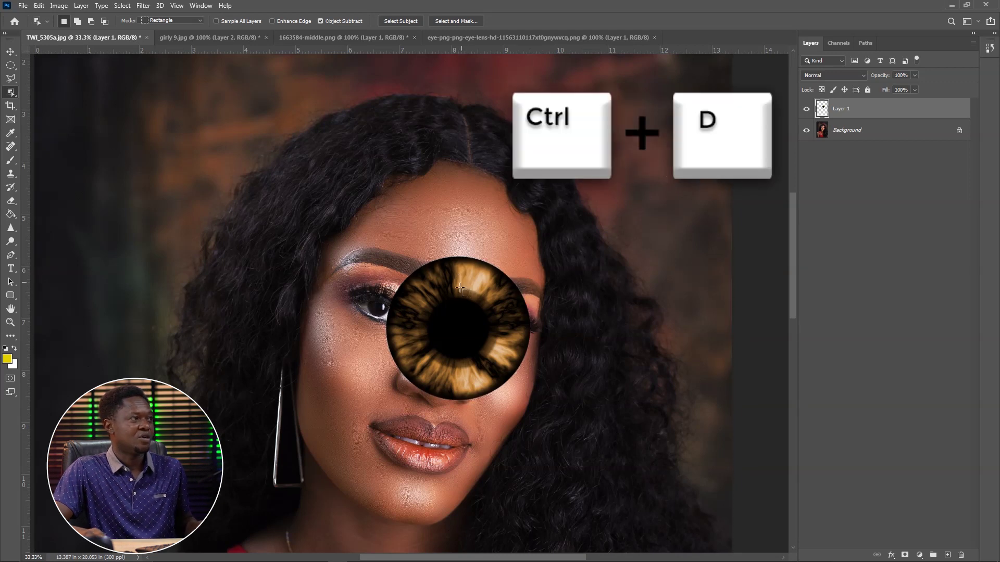
left_click(10, 52)
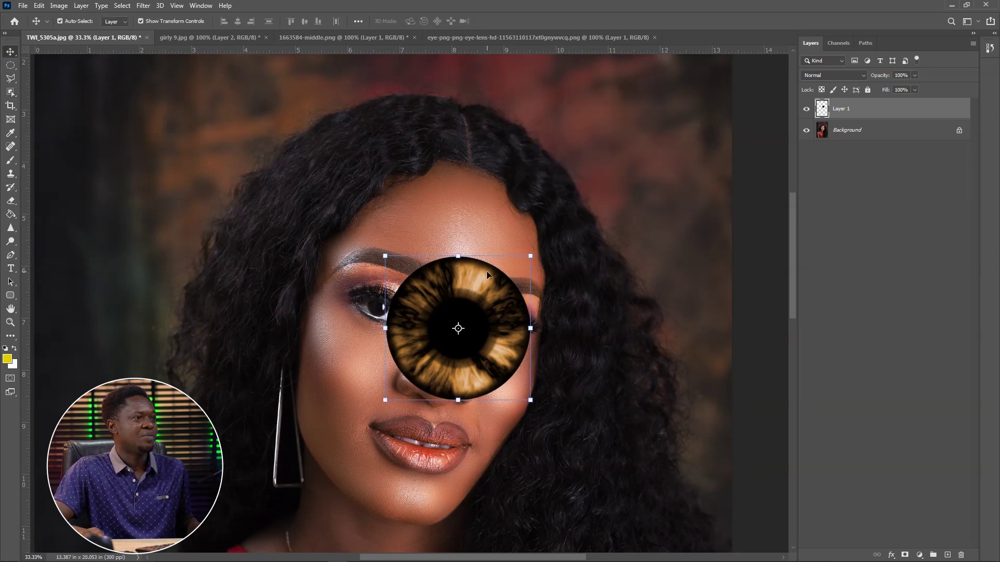
Scale the brown iris down to about 17% and position it over the left-hand eye.
left_click_drag(530, 256, 422, 376)
key("ctrl+plus")
key("ctrl+plus")
key("ctrl+plus")
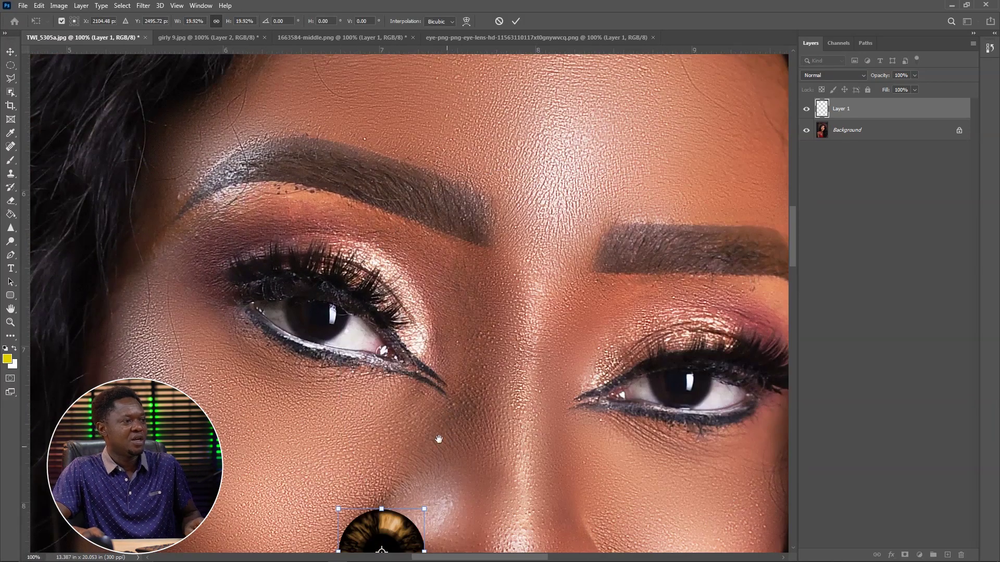
left_click_drag(447, 420, 353, 253)
left_click_drag(311, 343, 395, 368)
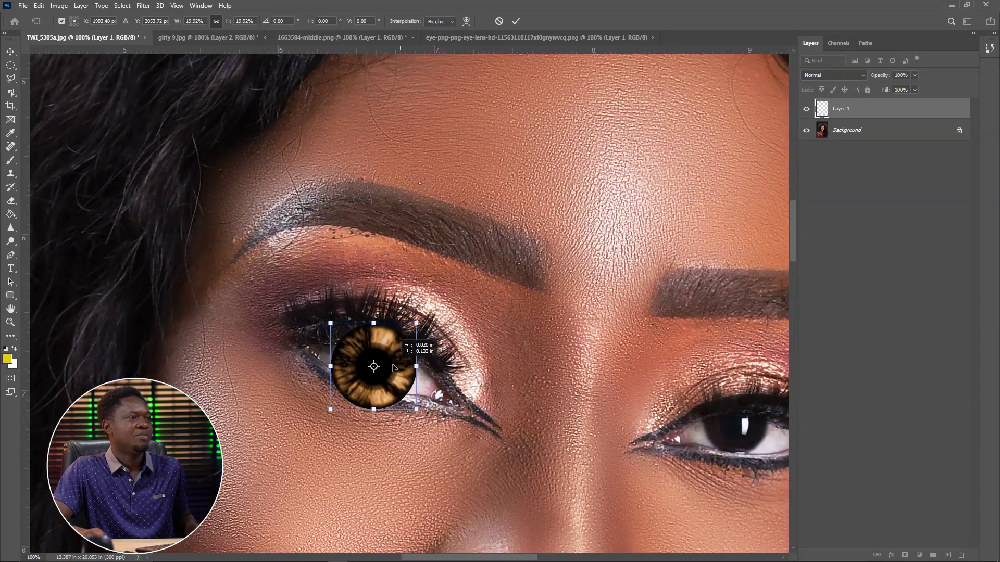
left_click_drag(418, 321, 400, 349)
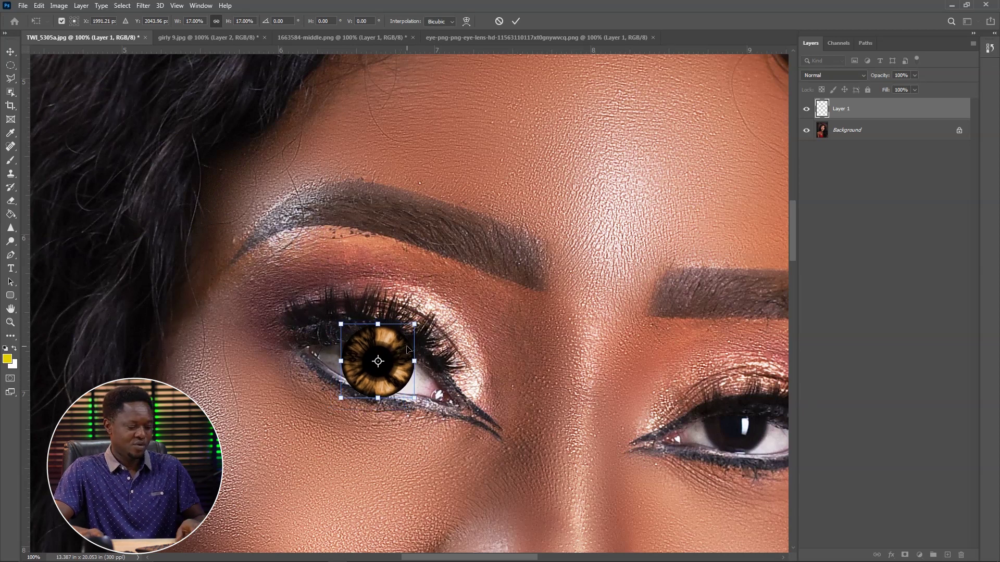
key("Return")
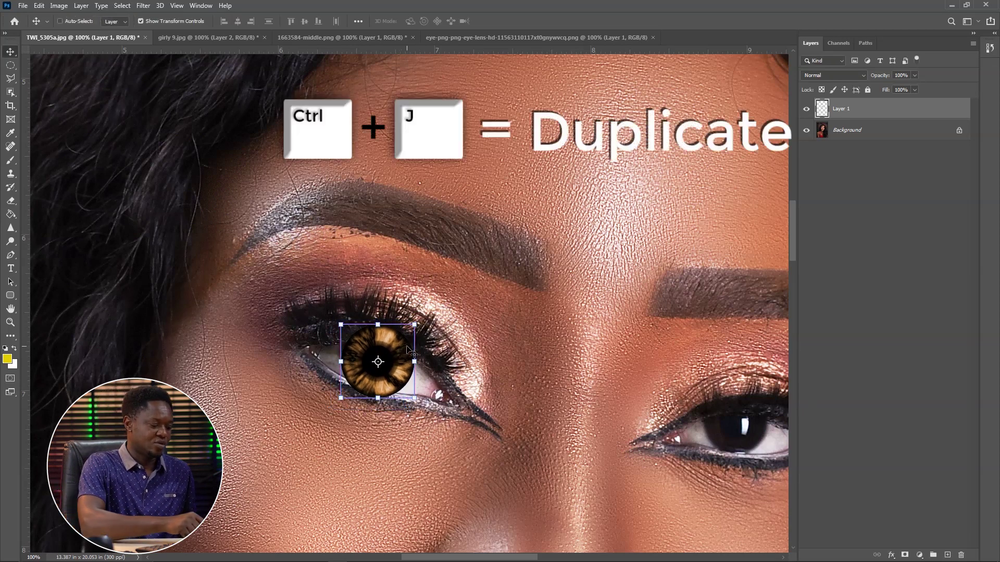
Duplicate the iris layer and drag the copy onto the right-hand eye.
key("ctrl+j")
left_click_drag(418, 344, 780, 409)
left_click(386, 367)
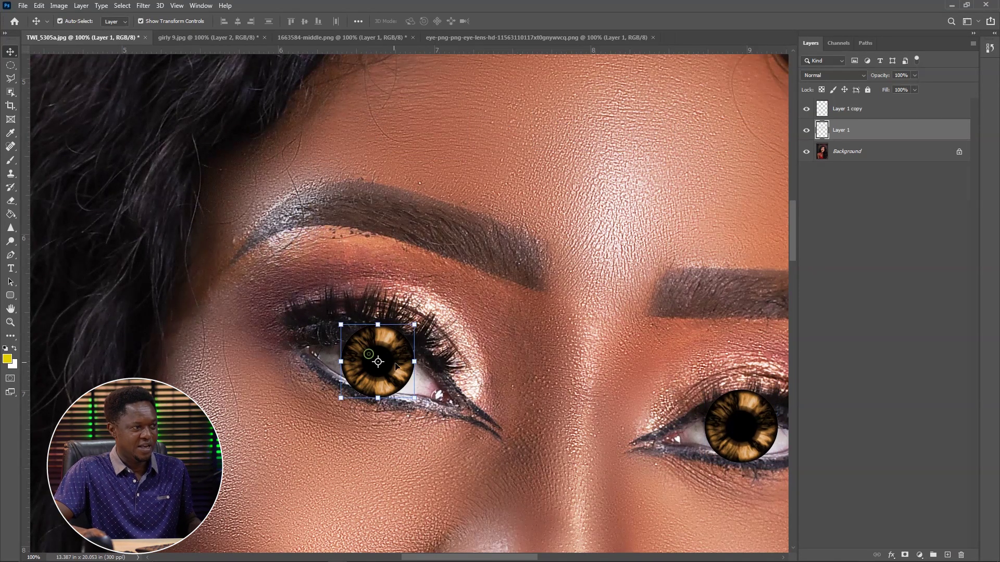
Shrink the left-hand iris to 91.9% and nudge it right and down into the eye.
key("ctrl+plus")
left_click_drag(376, 366, 363, 369)
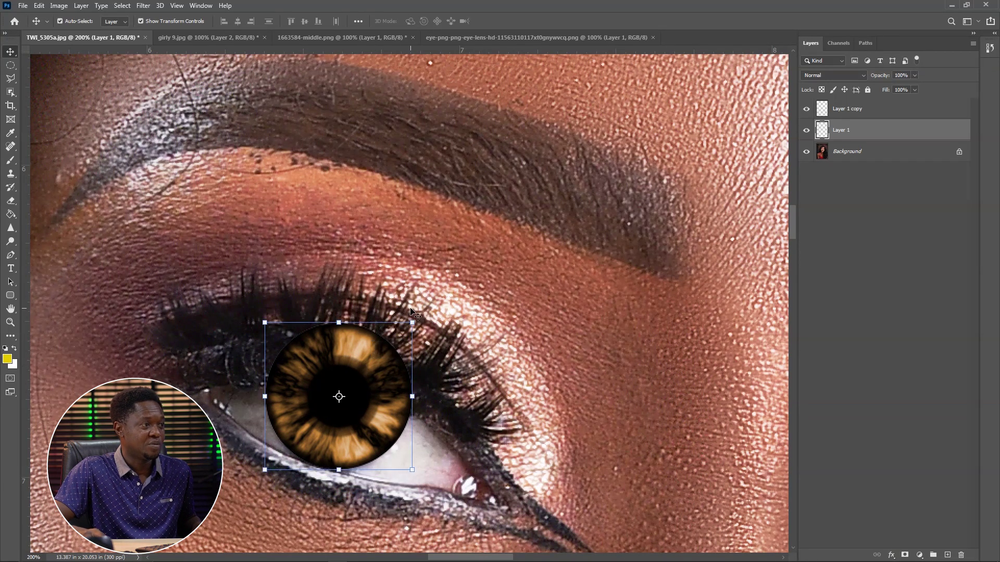
left_click_drag(415, 320, 416, 344)
mouse_move(346, 365)
left_mouse_down()
mouse_move(363, 365)
mouse_move(349, 366)
left_mouse_up()
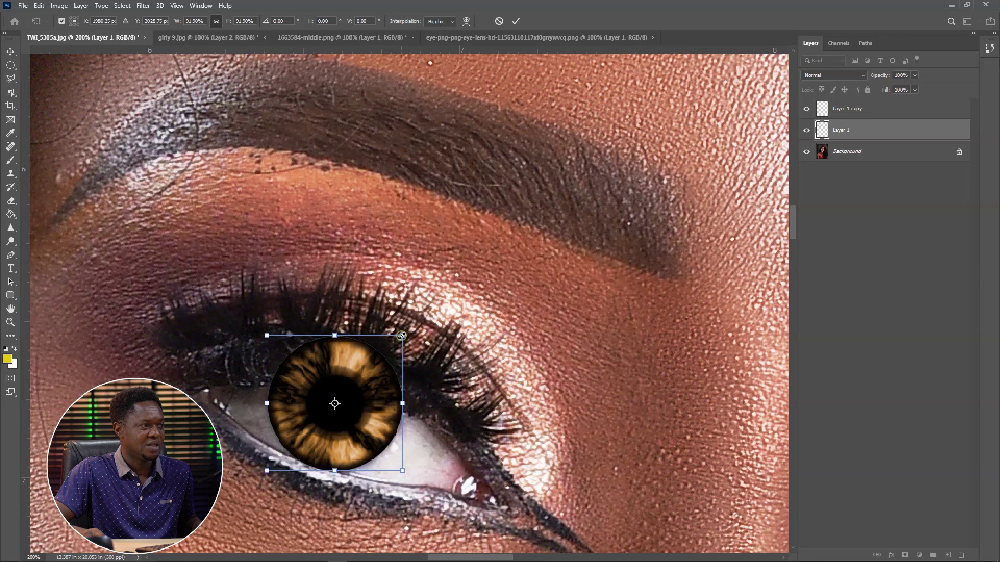
key("Return")
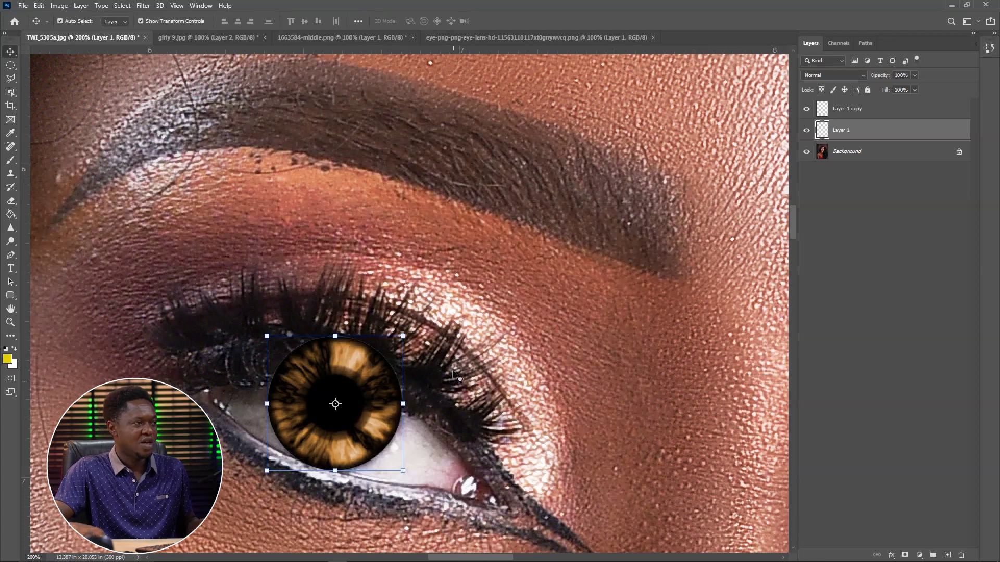
key("Right")
key("Down")
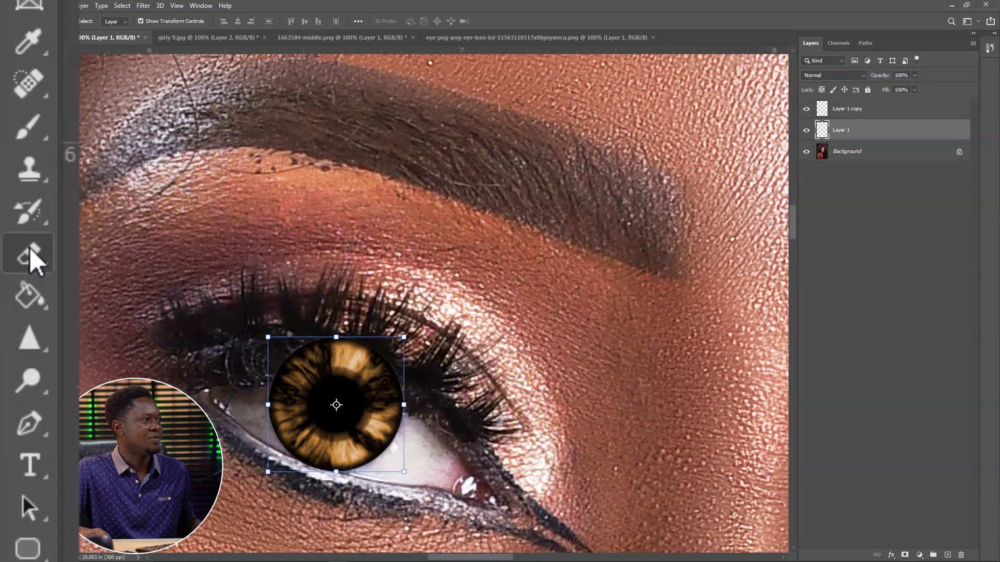
left_click(10, 200)
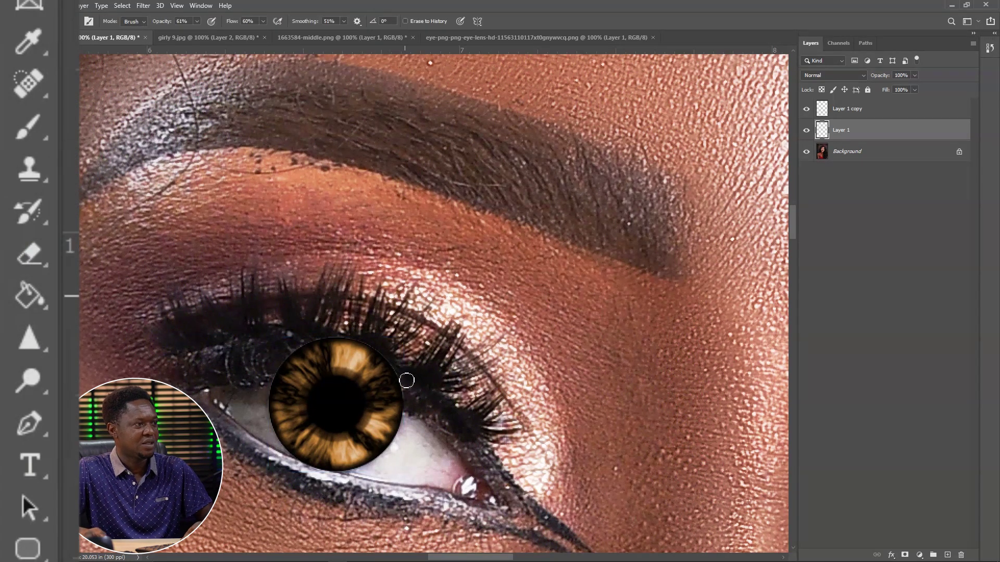
Enlarge the eraser slightly and trim the left-hand iris's upper-right, top and upper-left edges.
key("bracketright")
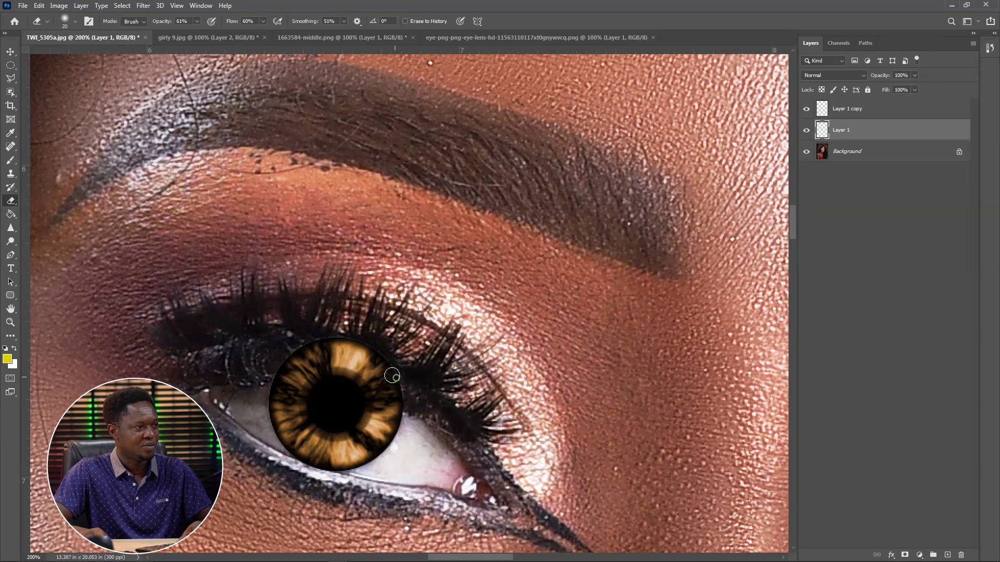
mouse_move(371, 378)
left_mouse_down()
mouse_move(349, 370)
mouse_move(380, 378)
mouse_move(365, 372)
mouse_move(388, 366)
mouse_move(359, 350)
mouse_move(376, 348)
mouse_move(393, 367)
mouse_move(327, 346)
mouse_move(371, 351)
mouse_move(318, 348)
mouse_move(360, 343)
mouse_move(327, 336)
mouse_move(364, 344)
mouse_move(346, 357)
mouse_move(370, 371)
mouse_move(301, 347)
mouse_move(273, 376)
mouse_move(320, 345)
mouse_move(299, 359)
mouse_move(334, 364)
mouse_move(299, 354)
mouse_move(351, 361)
left_mouse_up()
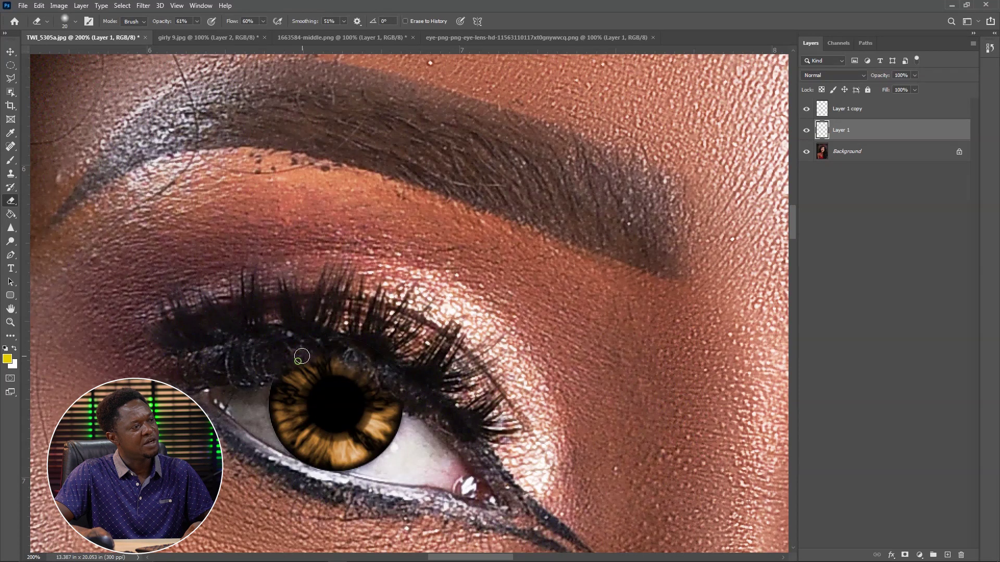
mouse_move(292, 367)
left_mouse_down()
mouse_move(318, 350)
mouse_move(335, 354)
mouse_move(339, 370)
mouse_move(375, 351)
mouse_move(360, 384)
mouse_move(401, 404)
mouse_move(318, 358)
left_mouse_up()
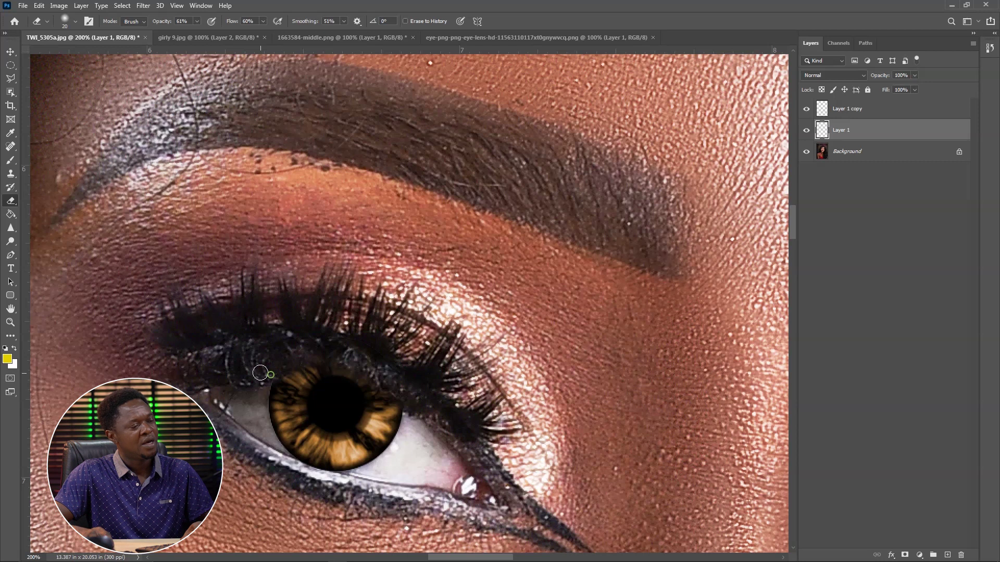
mouse_move(313, 368)
left_mouse_down()
mouse_move(310, 376)
mouse_move(357, 366)
mouse_move(405, 410)
mouse_move(425, 411)
mouse_move(410, 403)
left_mouse_up()
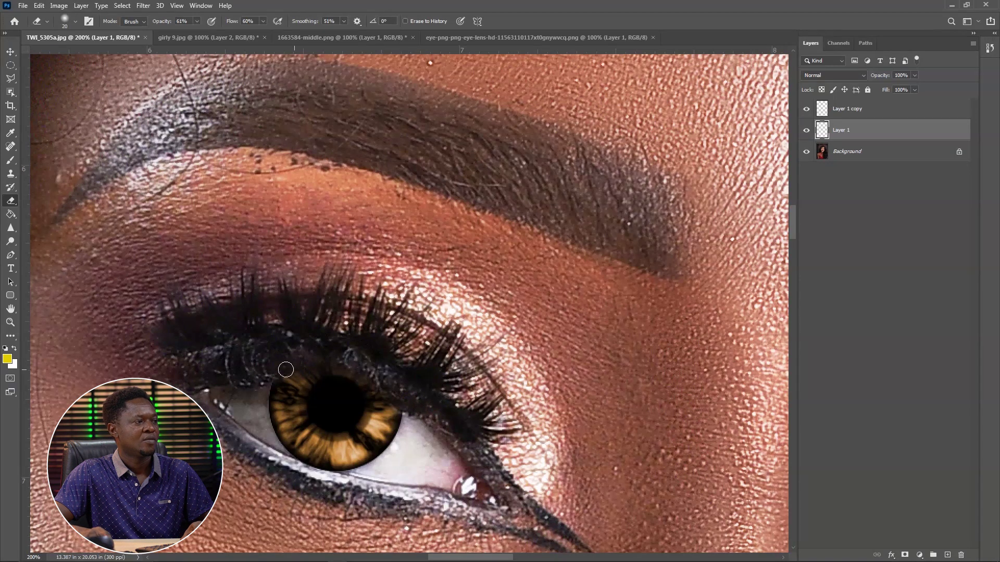
mouse_move(258, 398)
left_mouse_down()
mouse_move(287, 454)
mouse_move(283, 445)
mouse_move(296, 455)
mouse_move(264, 412)
mouse_move(296, 459)
mouse_move(353, 471)
mouse_move(342, 472)
mouse_move(383, 459)
mouse_move(392, 449)
mouse_move(364, 468)
mouse_move(394, 445)
mouse_move(406, 417)
mouse_move(371, 462)
mouse_move(316, 461)
left_mouse_up()
mouse_move(279, 388)
left_mouse_down()
mouse_move(293, 365)
mouse_move(295, 380)
mouse_move(349, 375)
mouse_move(375, 382)
mouse_move(280, 373)
mouse_move(368, 380)
mouse_move(403, 409)
mouse_move(362, 372)
mouse_move(411, 418)
left_mouse_up()
key("ctrl+minus")
key("ctrl+minus")
key("ctrl+minus")
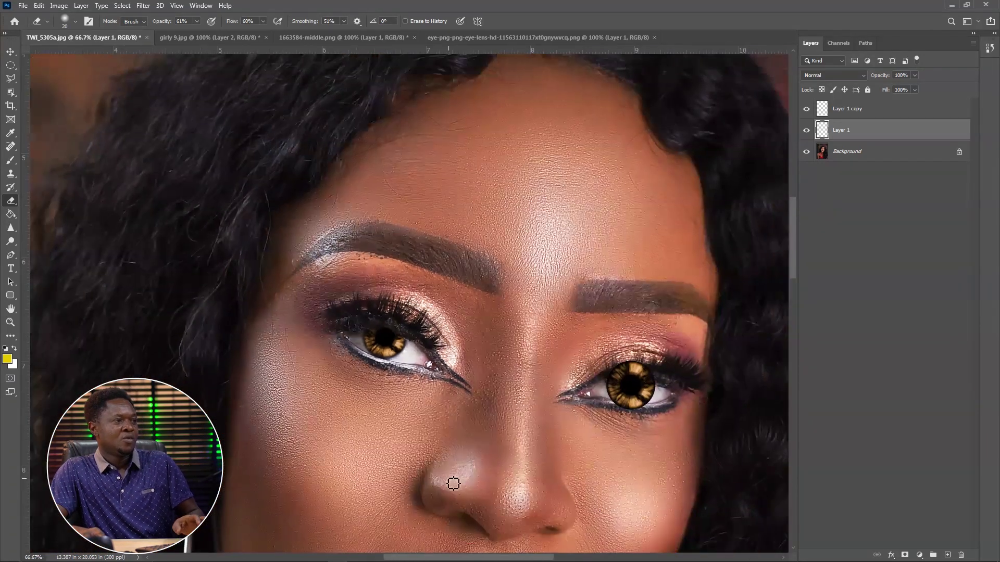
key("ctrl+plus")
key("ctrl+plus")
left_click_drag(409, 488, 313, 385)
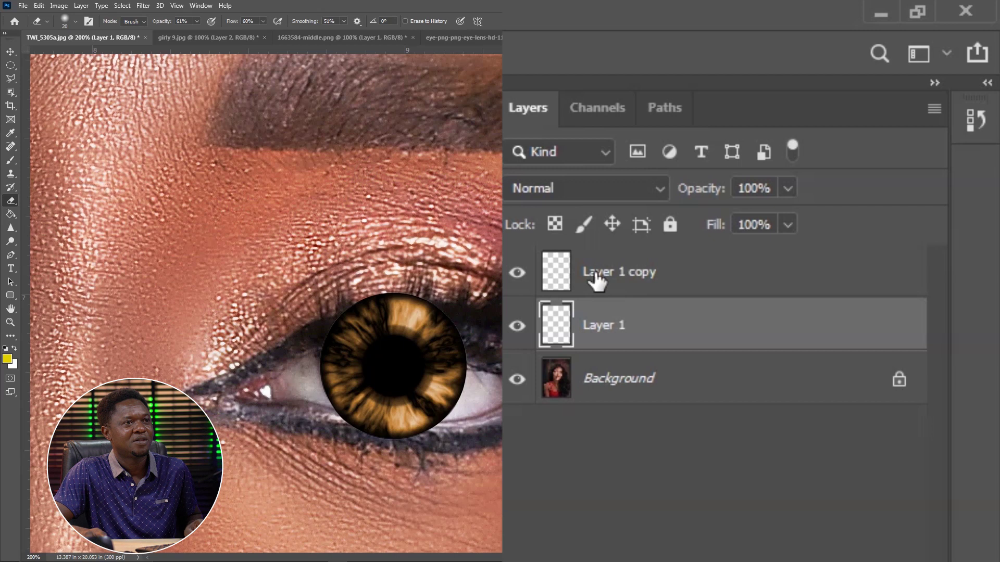
Scale the Layer 1 copy iris to 85.39%, raise it, and nudge it 1 px right.
left_click(596, 278)
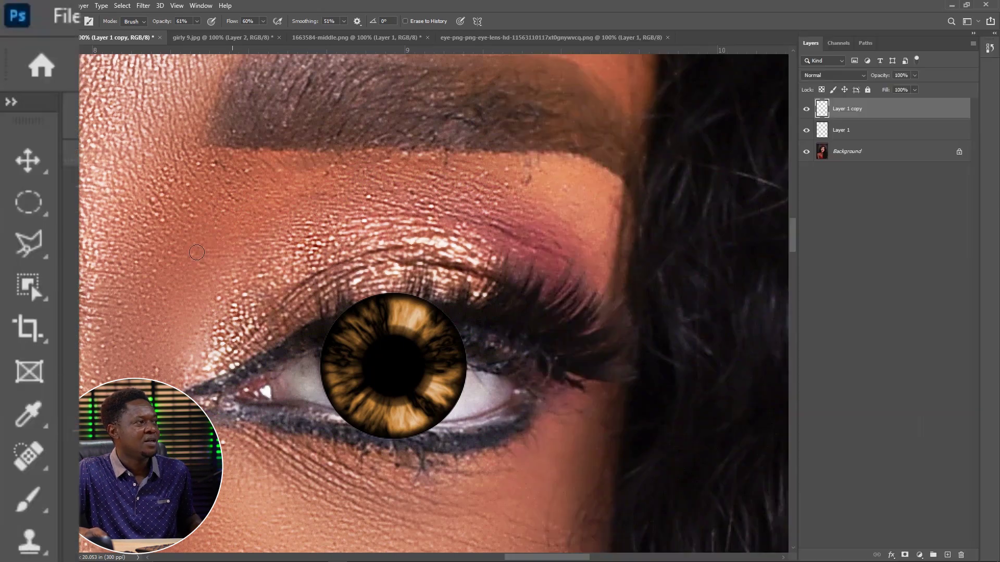
left_click(29, 161)
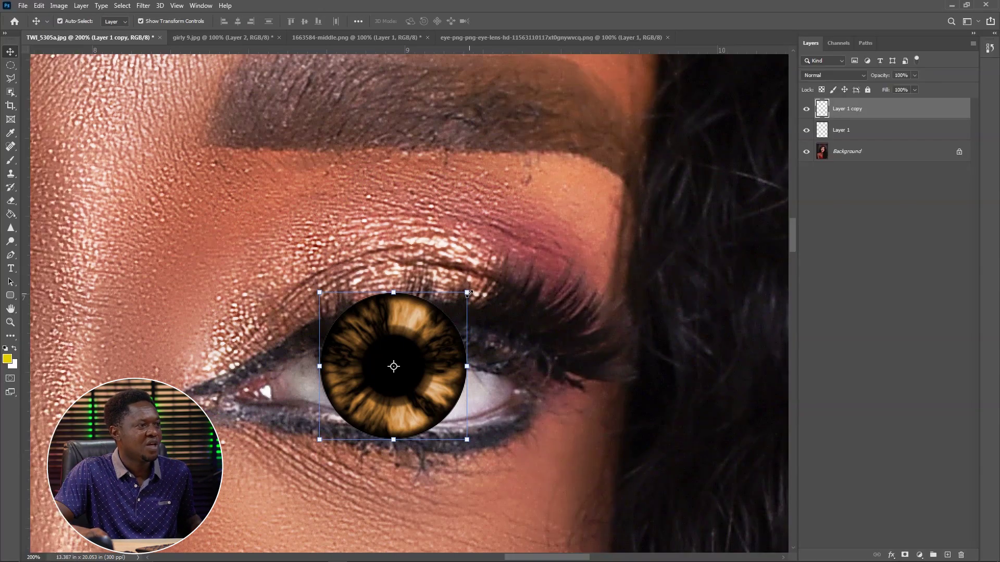
mouse_move(415, 343)
left_mouse_down()
mouse_move(475, 334)
mouse_move(399, 307)
mouse_move(409, 320)
mouse_move(409, 305)
mouse_move(407, 325)
left_mouse_up()
left_click_drag(463, 272, 446, 290)
left_click_drag(307, 287, 316, 293)
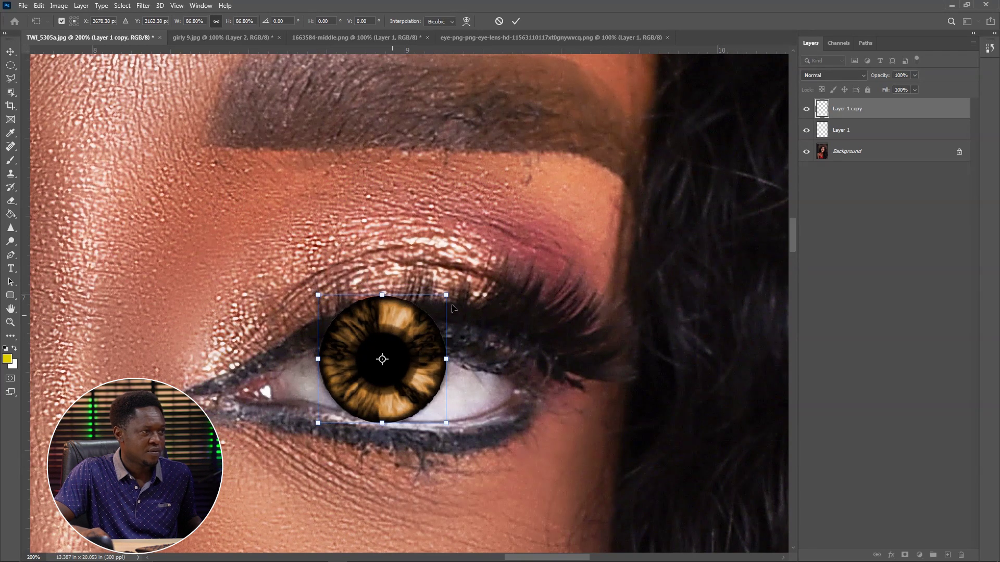
left_click_drag(447, 295, 446, 297)
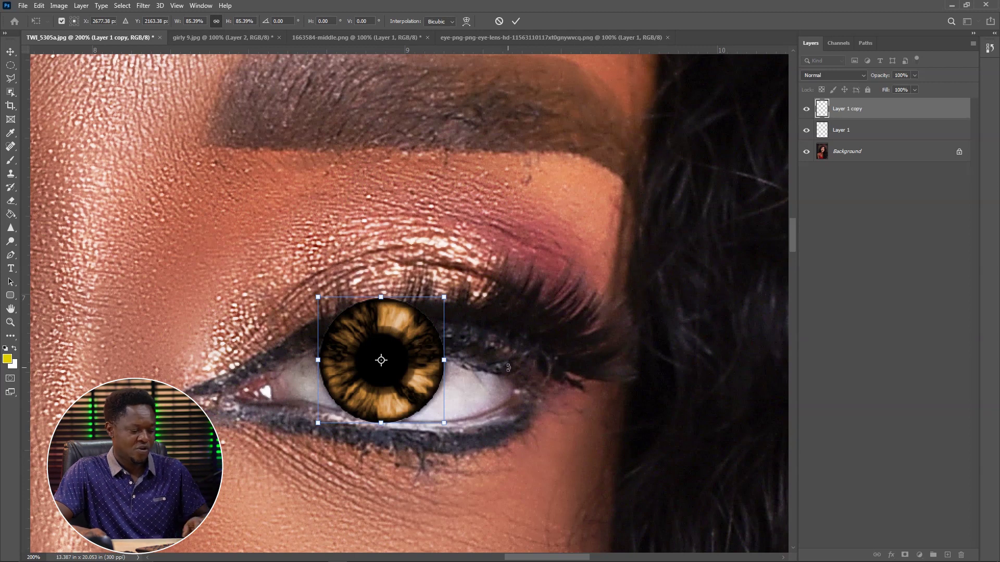
mouse_move(423, 376)
left_mouse_down()
mouse_move(425, 347)
mouse_move(421, 382)
left_mouse_up()
key("Right")
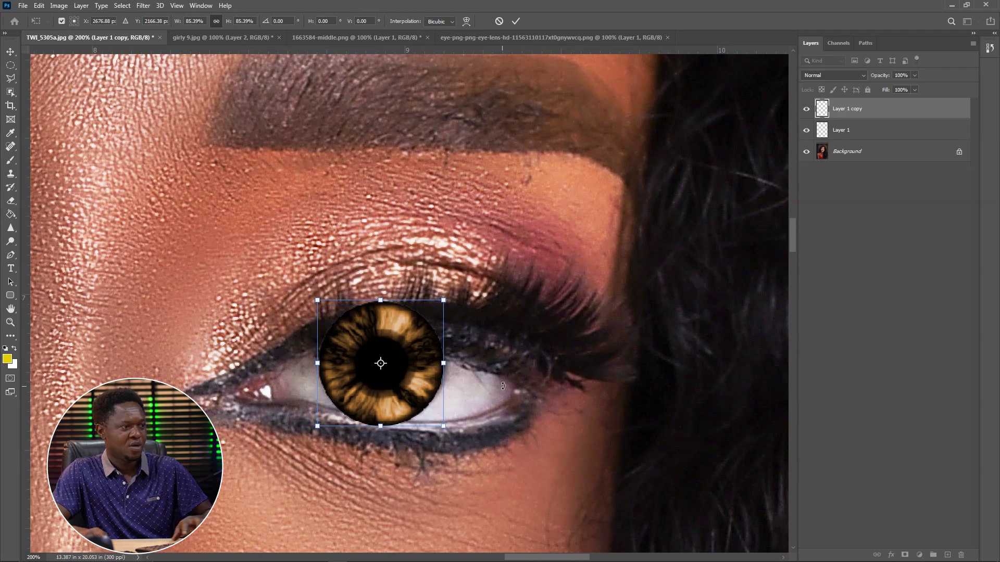
key("Return")
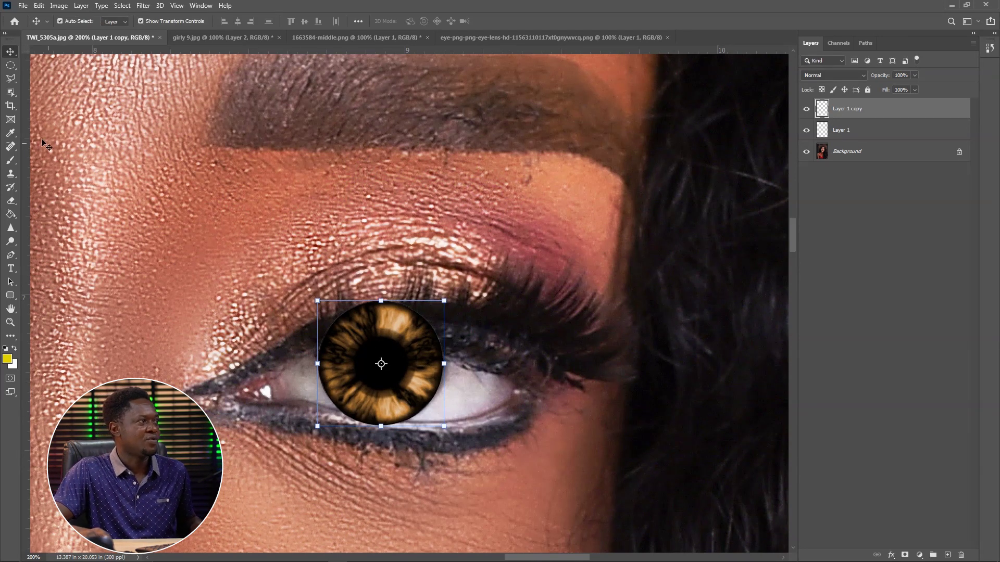
left_click(11, 200)
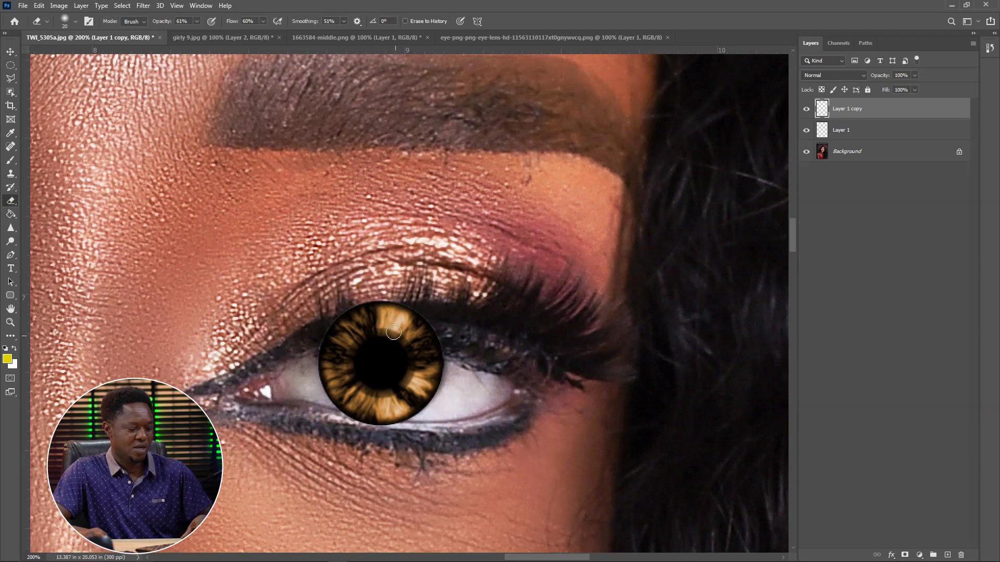
Zoom in and erase the right-hand iris's top and left edges beneath the lid and lashes.
key("ctrl+plus")
mouse_move(354, 293)
left_mouse_down()
mouse_move(379, 312)
mouse_move(356, 296)
left_mouse_up()
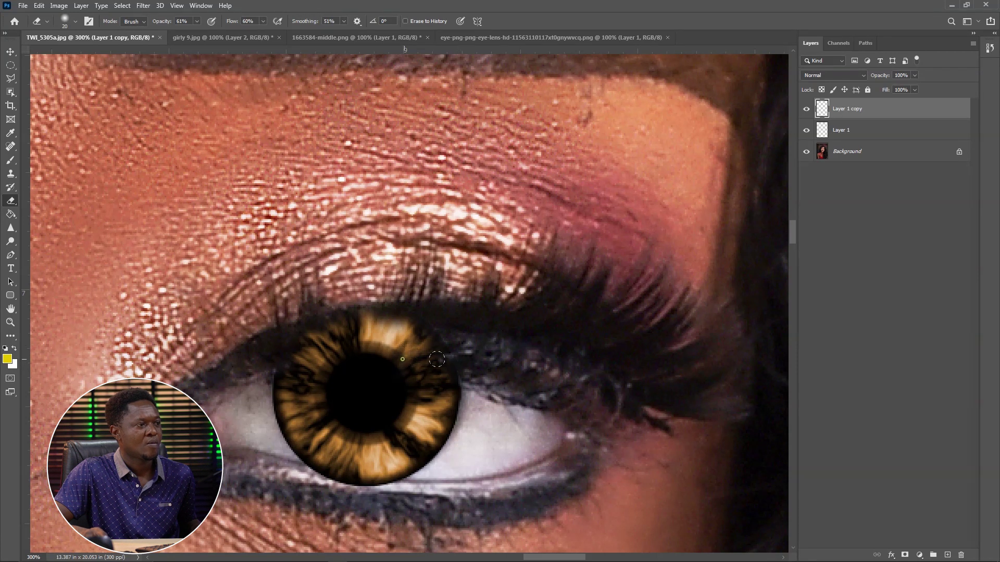
mouse_move(366, 353)
left_mouse_down()
mouse_move(418, 343)
mouse_move(415, 331)
mouse_move(397, 345)
mouse_move(413, 328)
mouse_move(402, 347)
mouse_move(457, 372)
mouse_move(418, 366)
mouse_move(444, 362)
mouse_move(394, 314)
mouse_move(375, 332)
mouse_move(391, 325)
mouse_move(374, 341)
left_mouse_up()
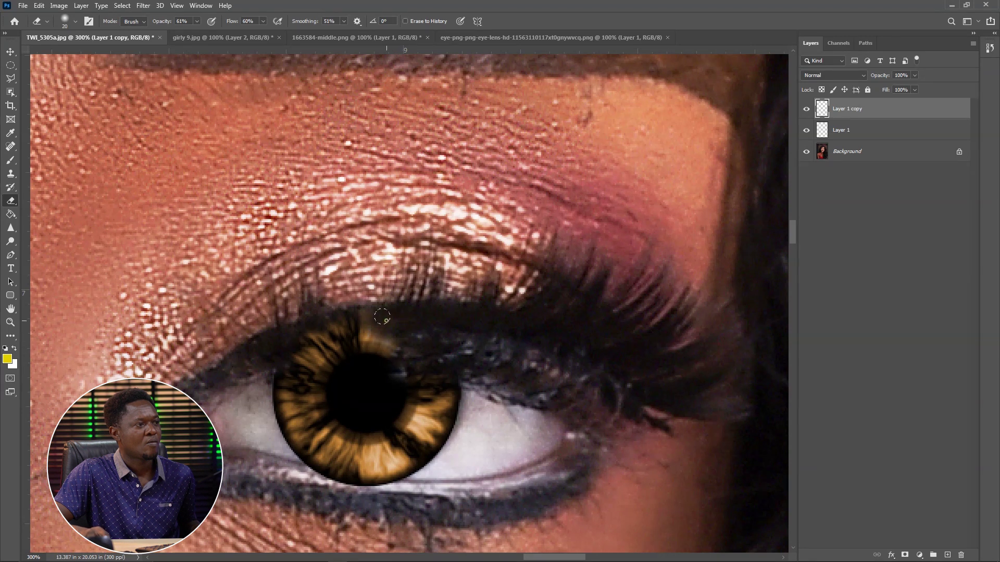
mouse_move(365, 317)
left_mouse_down()
mouse_move(366, 335)
mouse_move(390, 341)
mouse_move(359, 333)
left_mouse_up()
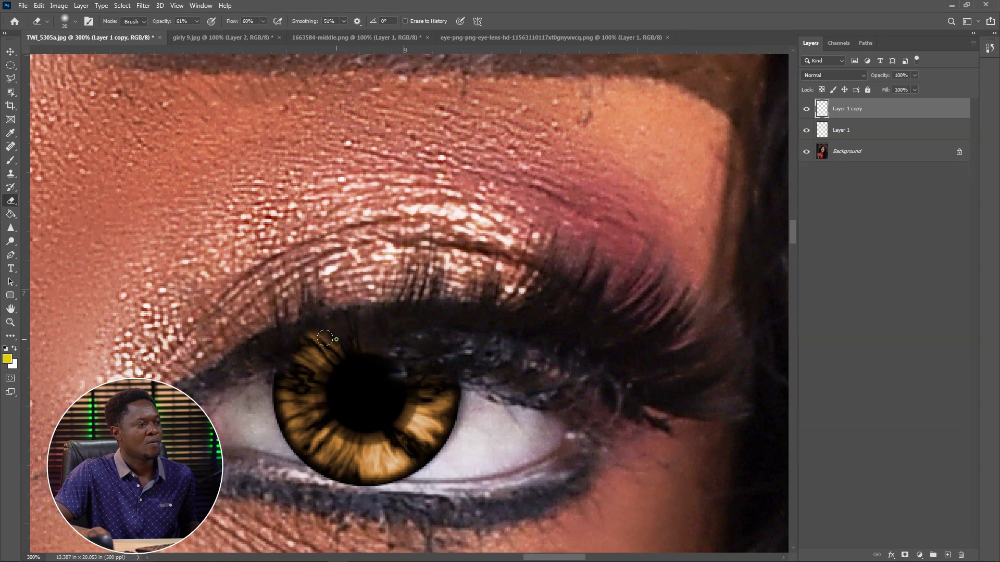
mouse_move(350, 344)
left_mouse_down()
mouse_move(313, 349)
mouse_move(303, 330)
mouse_move(322, 344)
mouse_move(295, 349)
mouse_move(330, 354)
left_mouse_up()
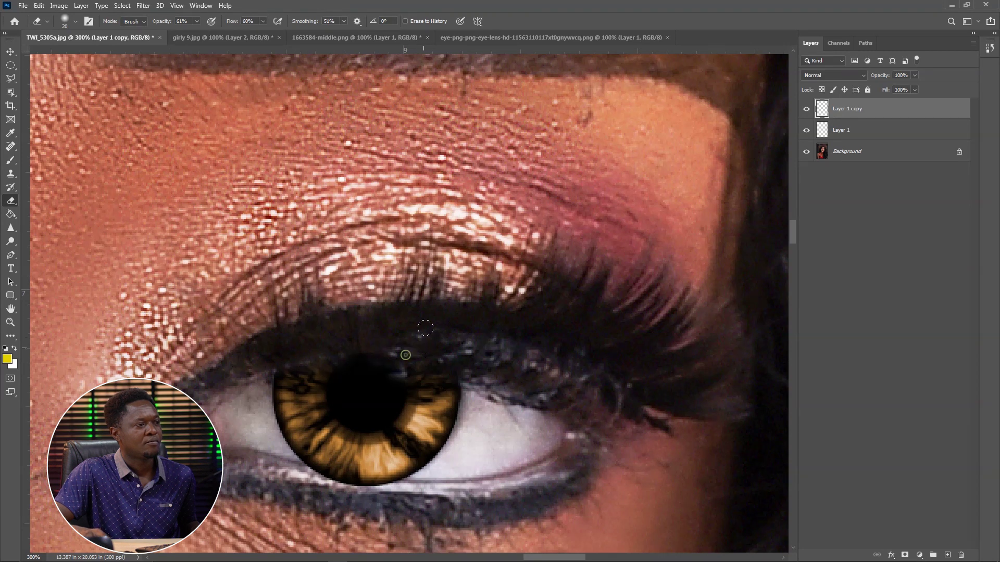
left_click_drag(306, 364, 275, 356)
left_click_drag(269, 374, 270, 403)
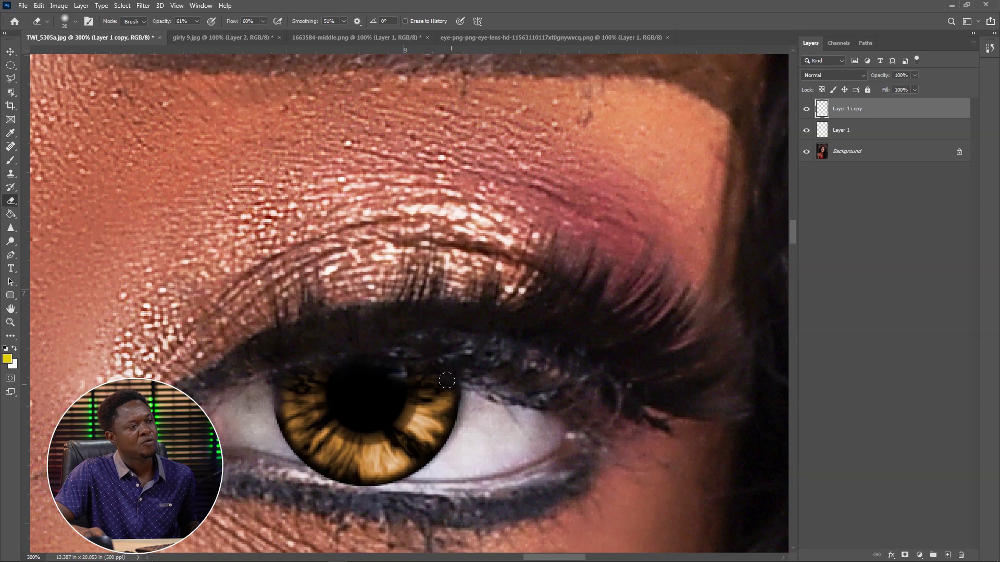
left_click_drag(446, 381, 440, 357)
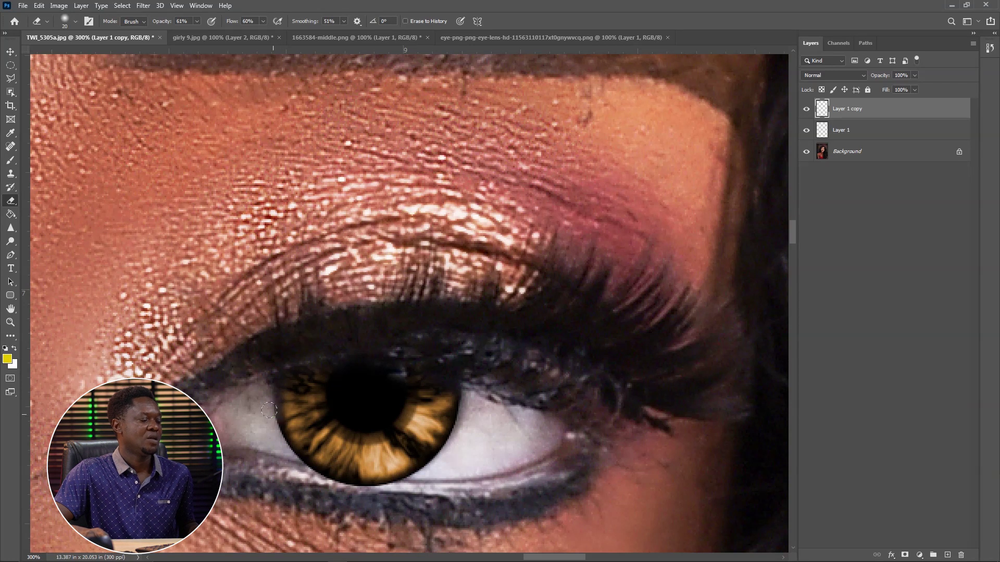
key("ctrl+plus")
With a smaller eraser, soften the right-hand iris overlay's left, lower and right rims.
key("bracketleft")
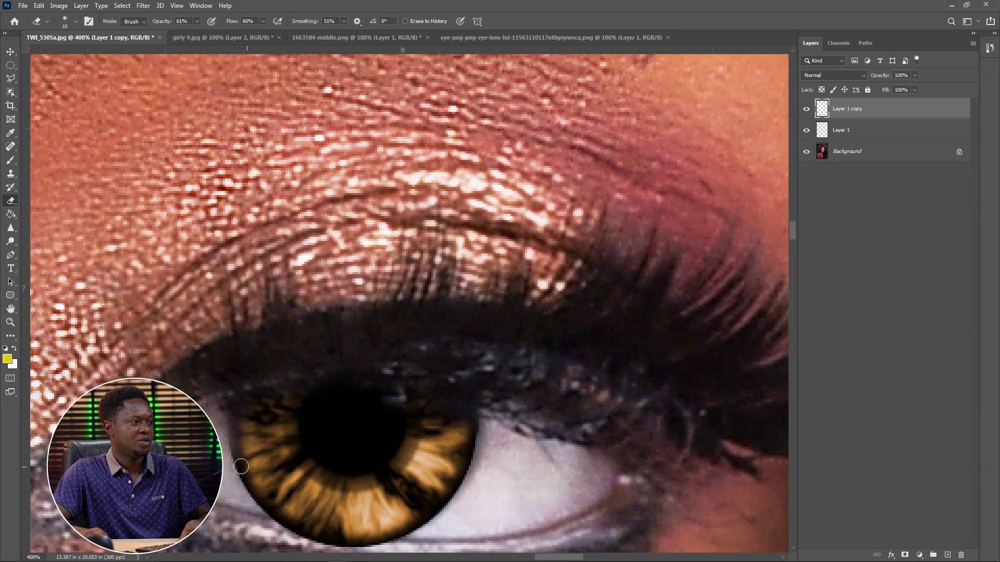
mouse_move(229, 466)
left_mouse_down()
mouse_move(278, 522)
mouse_move(229, 460)
left_mouse_up()
mouse_move(217, 409)
left_mouse_down()
mouse_move(230, 451)
mouse_move(287, 517)
mouse_move(316, 527)
mouse_move(276, 529)
mouse_move(345, 542)
mouse_move(257, 525)
mouse_move(390, 543)
mouse_move(322, 534)
mouse_move(394, 547)
left_mouse_up()
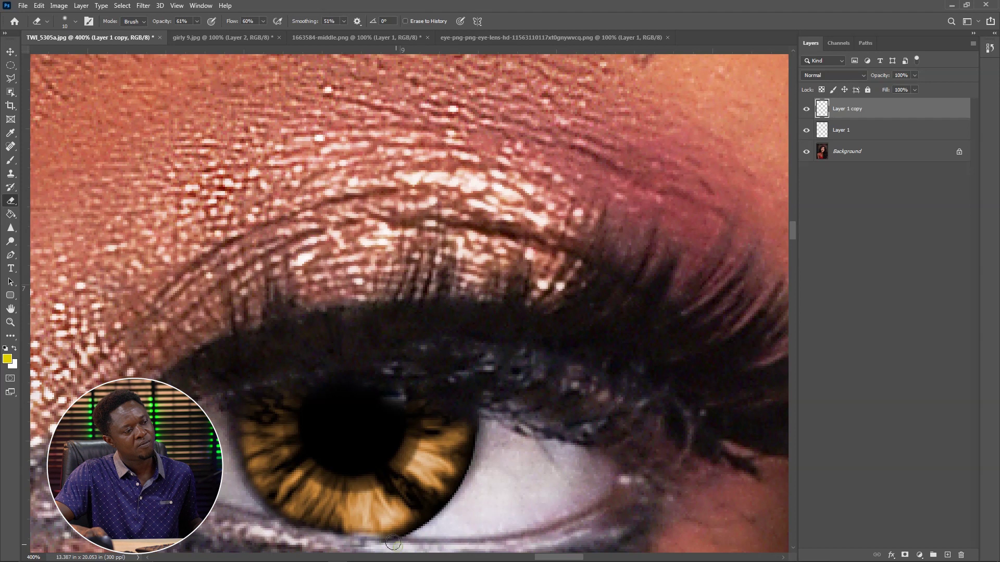
left_click_drag(408, 543, 414, 295)
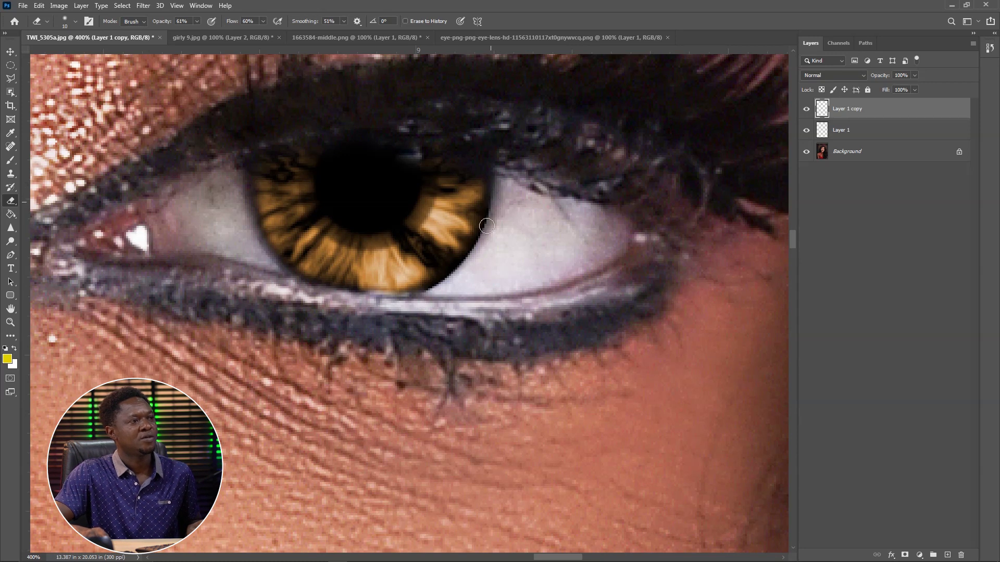
mouse_move(475, 240)
left_mouse_down()
mouse_move(462, 258)
mouse_move(481, 227)
left_mouse_up()
mouse_move(458, 269)
left_mouse_down()
mouse_move(416, 291)
mouse_move(467, 250)
mouse_move(474, 256)
mouse_move(490, 229)
mouse_move(489, 210)
mouse_move(478, 235)
mouse_move(495, 171)
mouse_move(496, 211)
left_mouse_up()
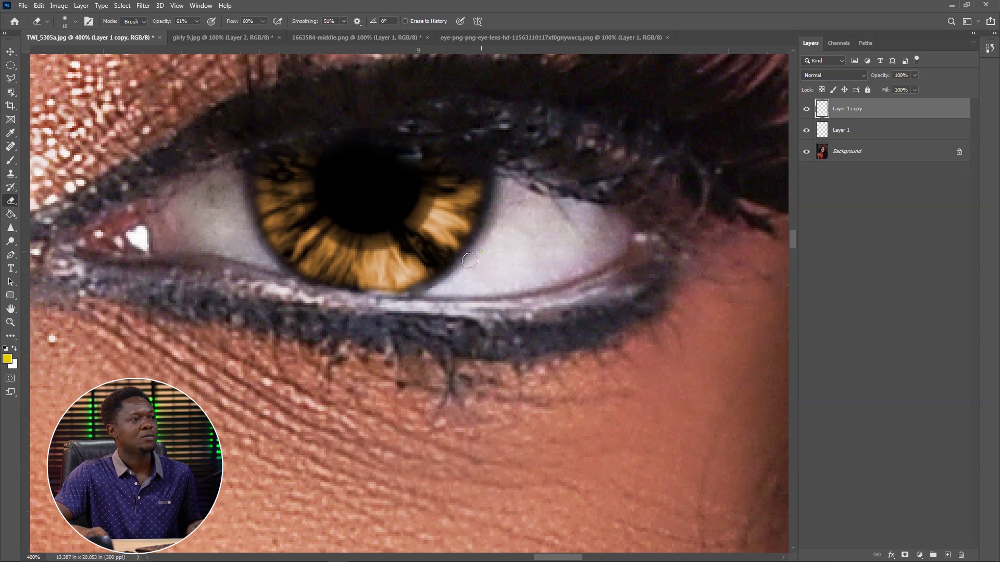
mouse_move(284, 269)
left_mouse_down()
mouse_move(247, 222)
mouse_move(253, 231)
mouse_move(245, 190)
mouse_move(258, 206)
mouse_move(243, 184)
left_mouse_up()
left_click_drag(503, 202, 453, 283)
key("ctrl+minus")
key("ctrl+minus")
key("ctrl+minus")
key("ctrl+minus")
key("ctrl+minus")
key("ctrl+minus")
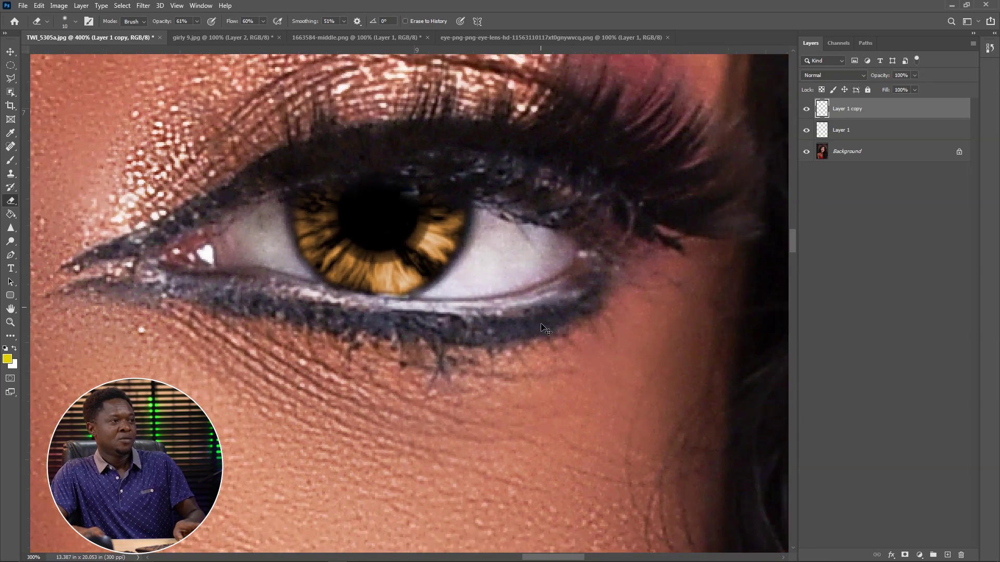
key("ctrl+plus")
key("ctrl+plus")
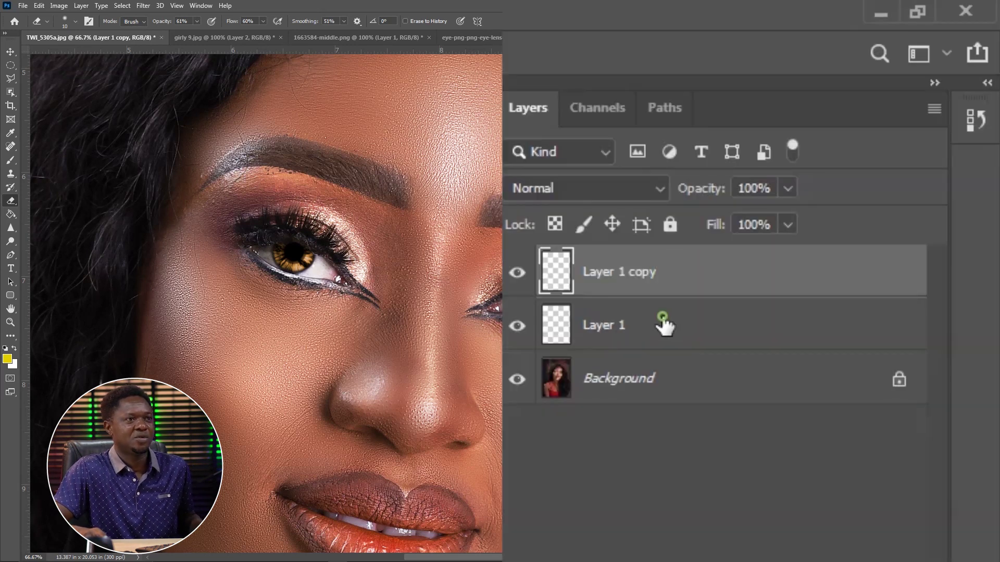
Select Layer 1 with Layer 1 copy and merge them into a single iris layer.
left_click(664, 325, "shift")
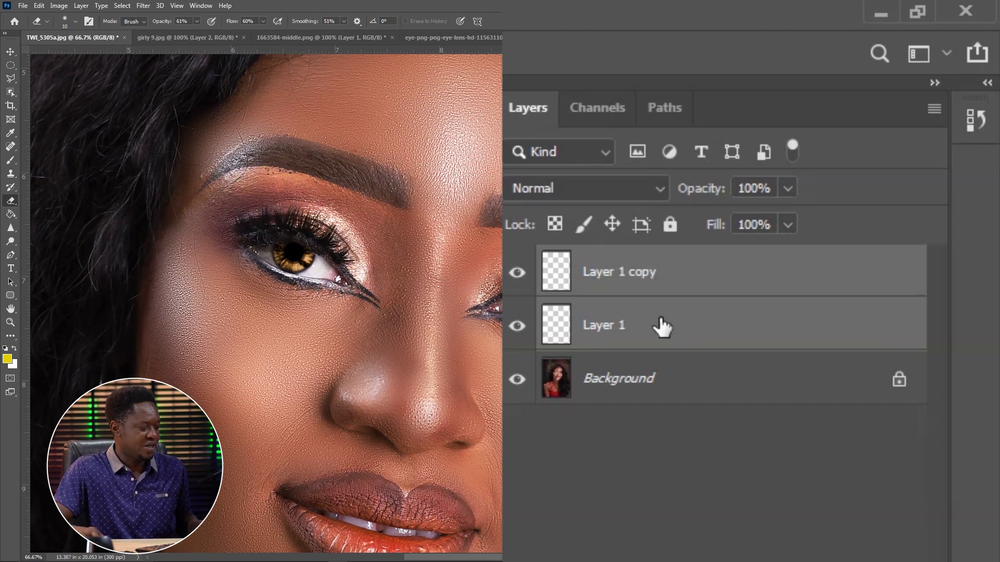
key("ctrl+e")
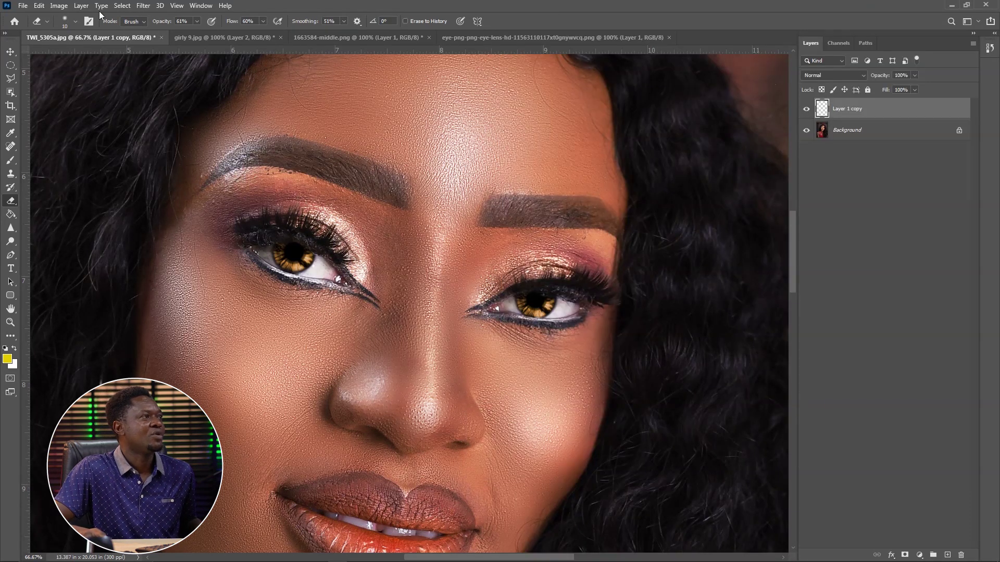
left_click(59, 6)
Apply Brightness/Contrast with brightness -78 and contrast 35 to the merged irises.
mouse_move(77, 32)
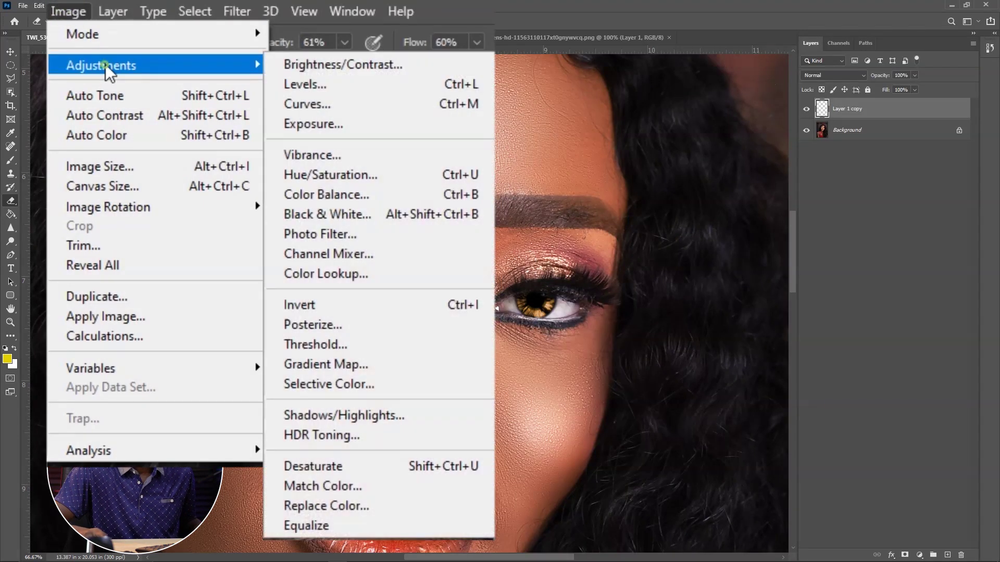
left_click(395, 66)
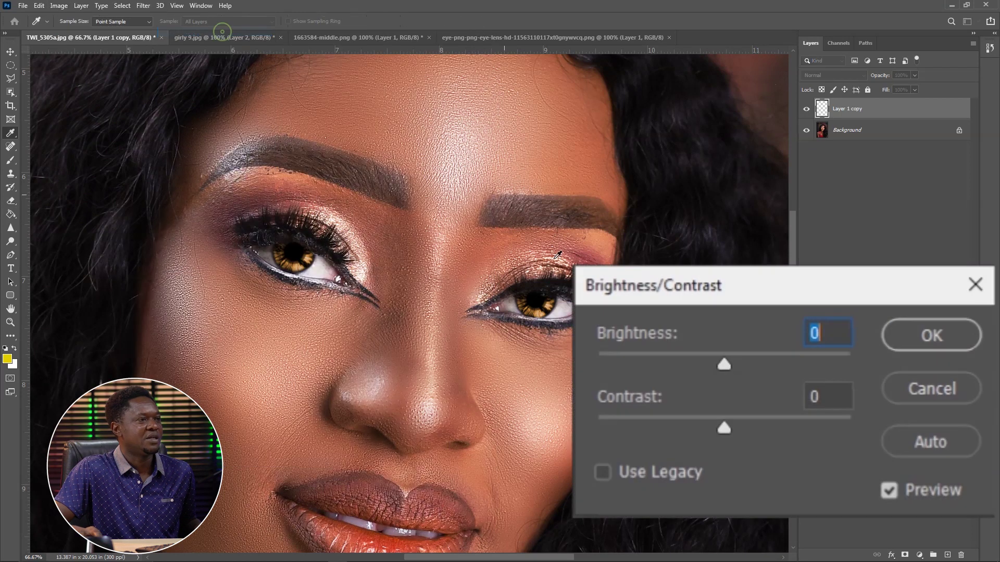
left_click(677, 353)
left_click_drag(660, 357, 652, 367)
left_click(637, 361)
left_click(631, 357)
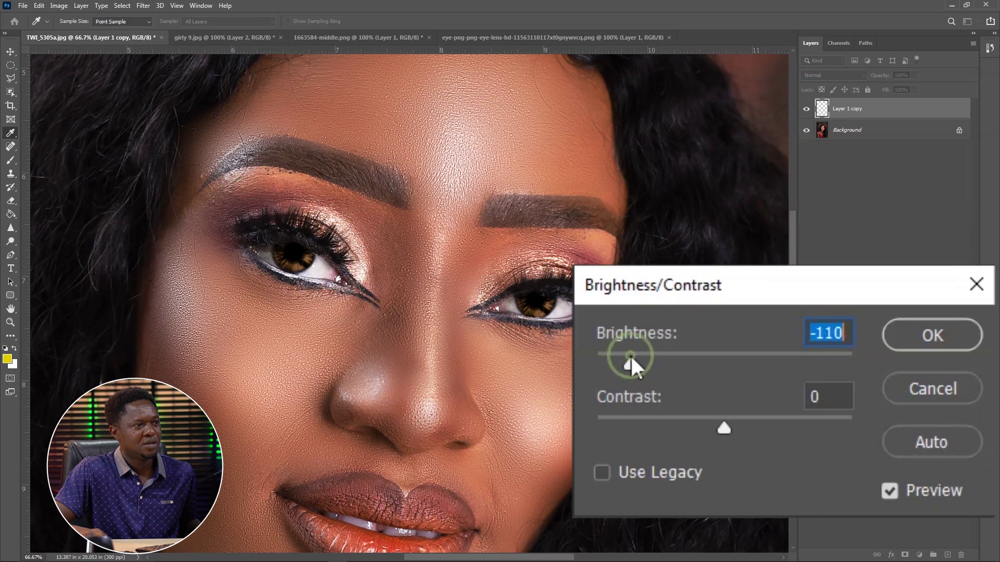
left_click(642, 361)
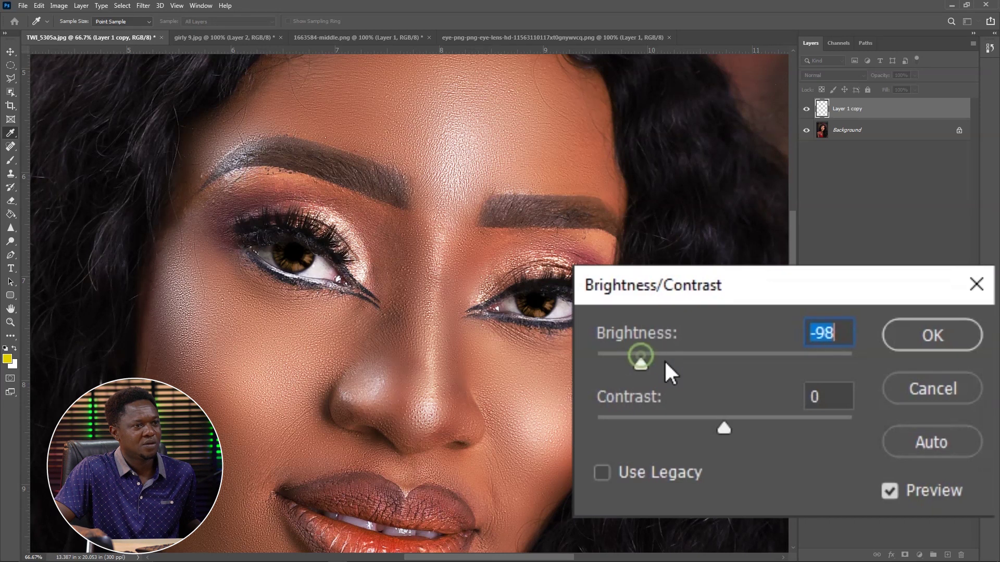
left_click(768, 420)
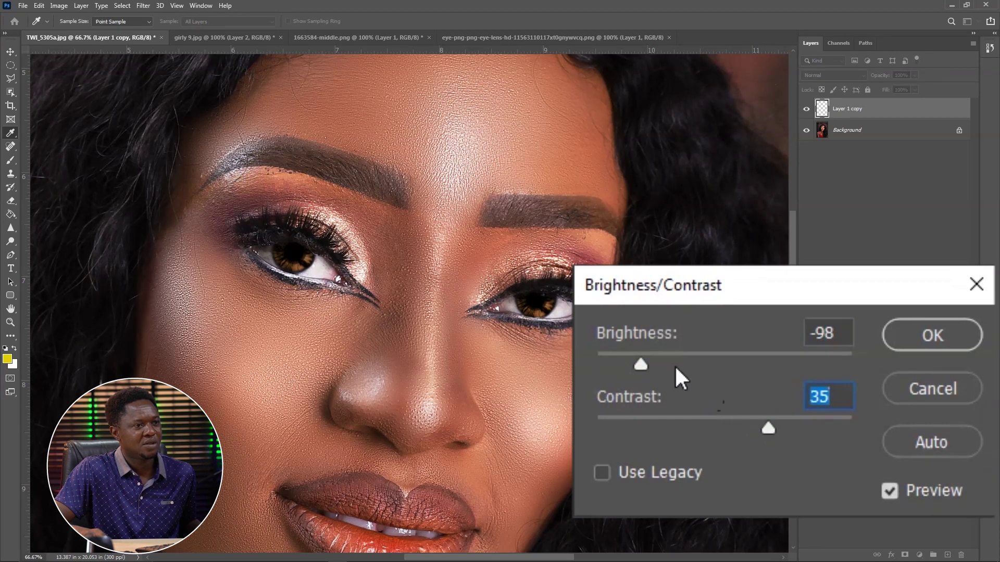
left_click(657, 361)
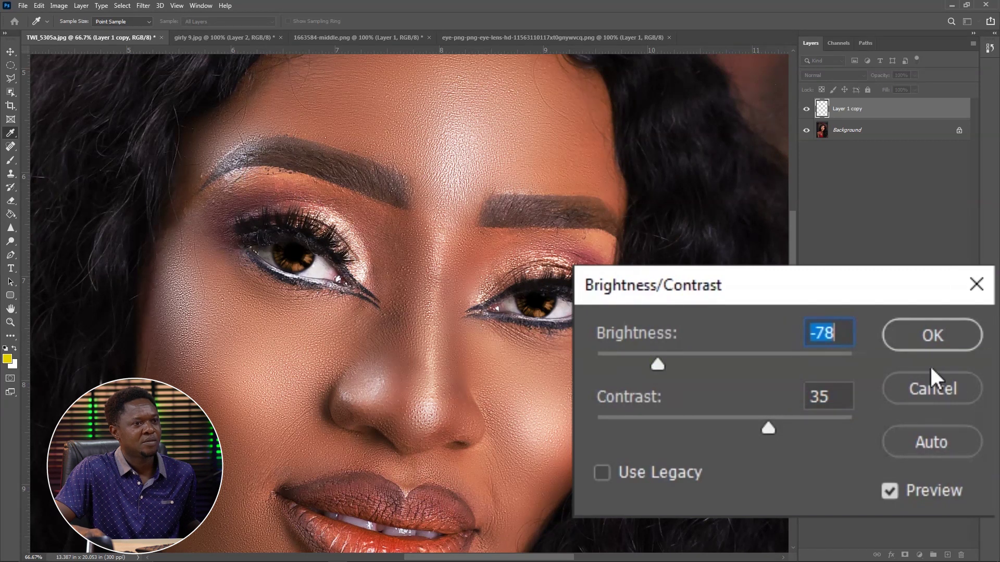
left_click(932, 335)
key("e")
key("ctrl+minus")
key("ctrl+minus")
key("ctrl+minus")
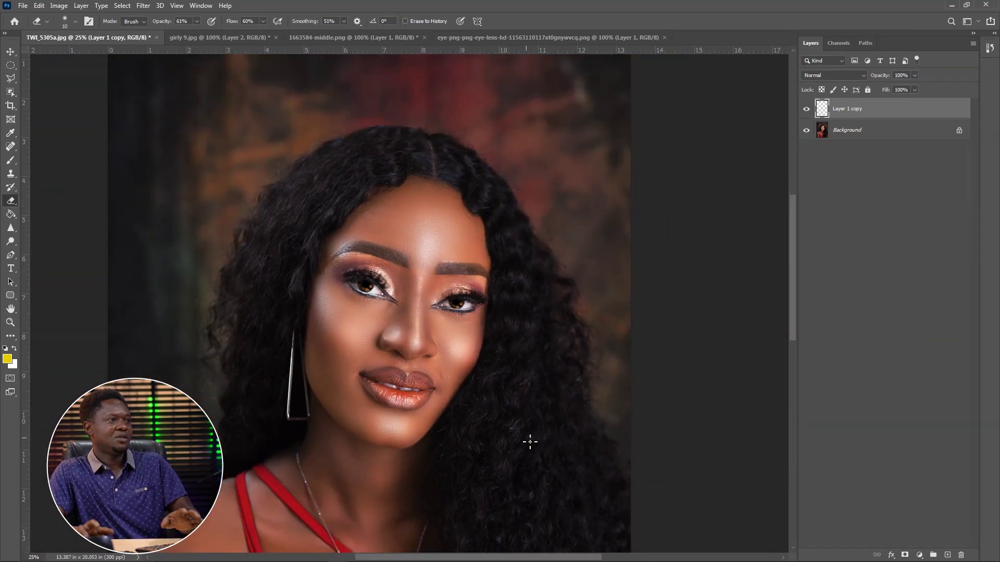
key("ctrl+plus")
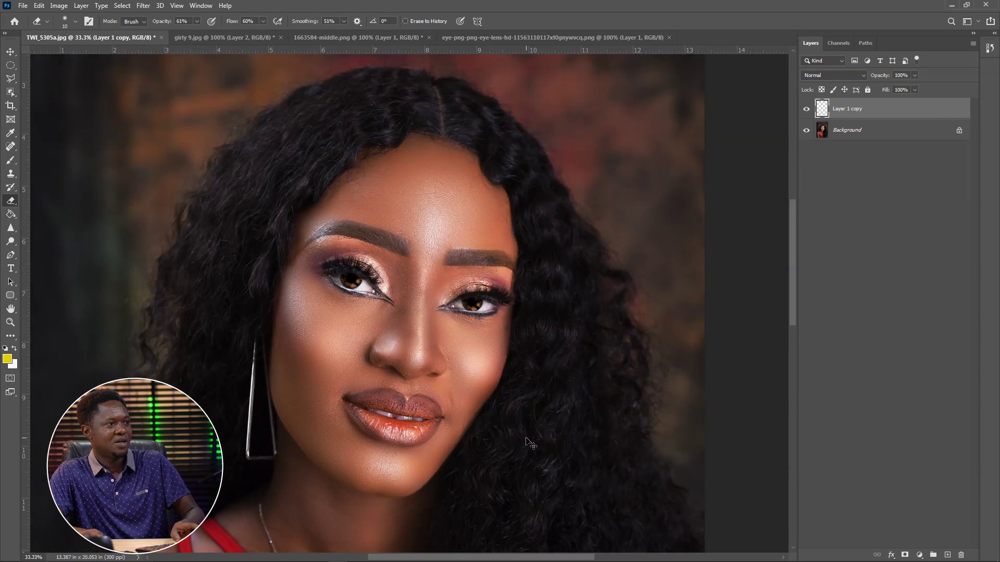
key("ctrl+plus")
key("ctrl+plus")
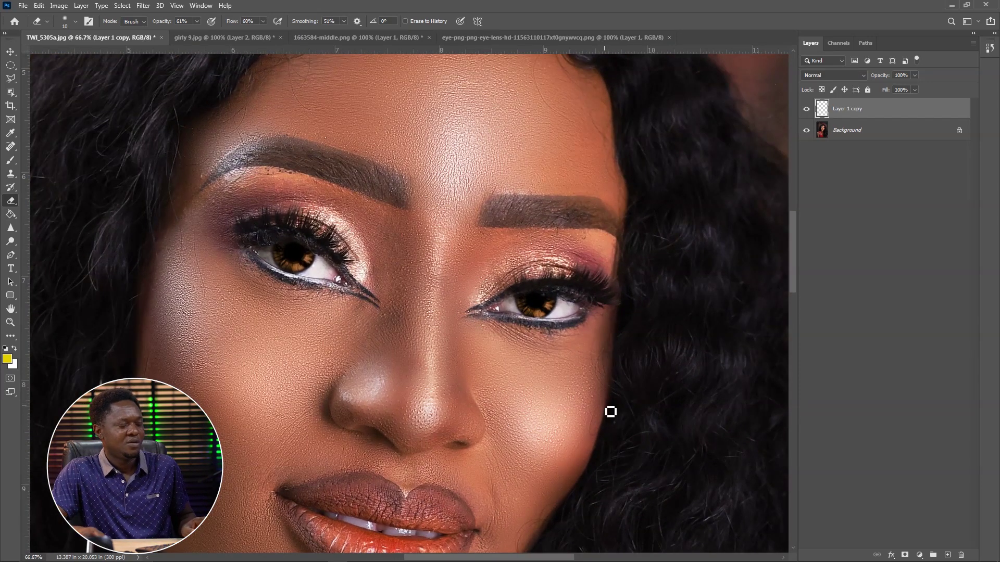
key("ctrl+minus")
key("ctrl+minus")
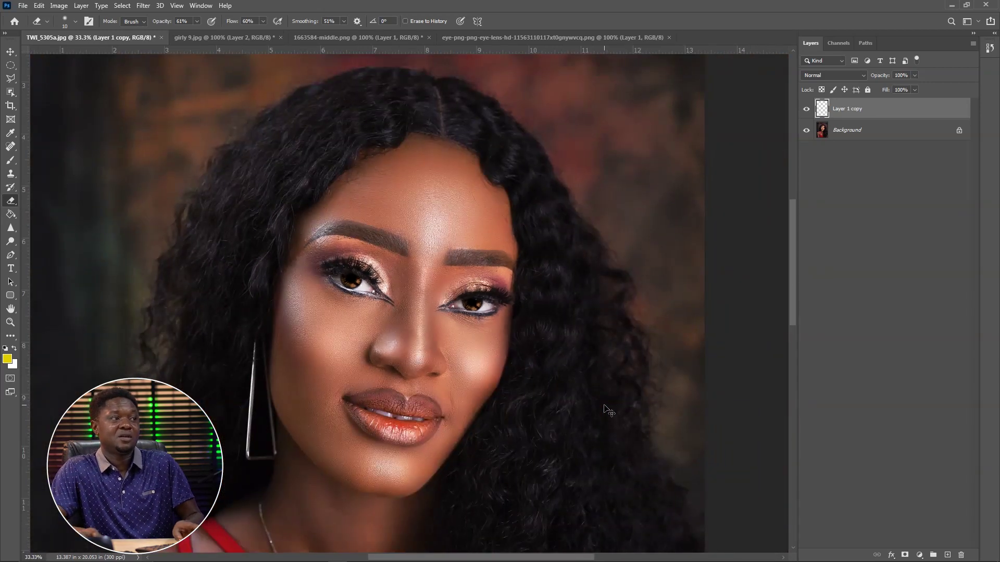
key("ctrl+plus")
key("ctrl+plus")
key("ctrl+plus")
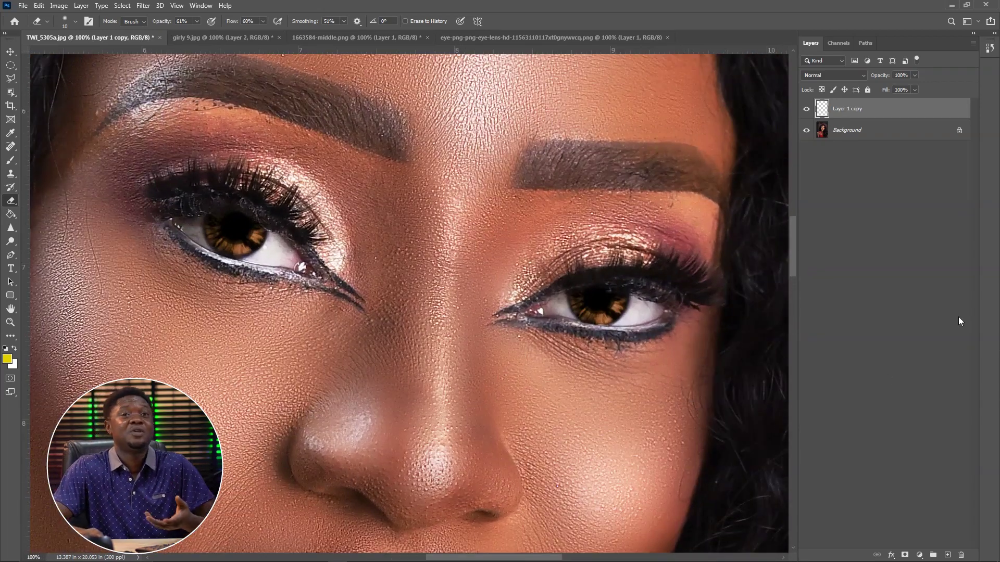
left_click_drag(875, 76, 878, 77)
mouse_move(851, 176)
left_mouse_down()
mouse_move(836, 177)
mouse_move(864, 177)
left_mouse_up()
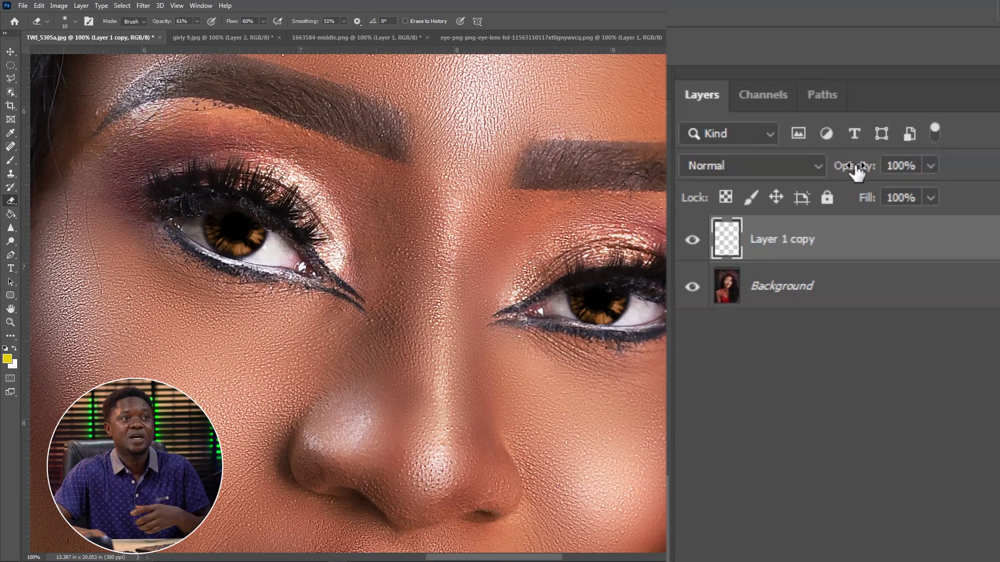
Fade Layer 1 copy's brown irises to 82% opacity, toggling its visibility to compare, then switch to girly 9.jpg.
left_click_drag(854, 172, 834, 172)
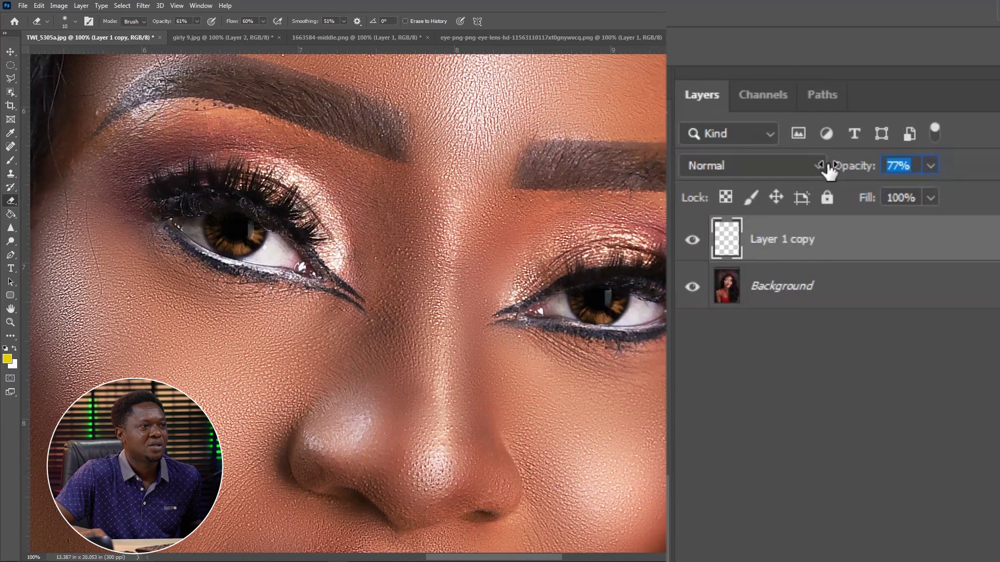
mouse_move(840, 170)
left_mouse_down()
mouse_move(822, 172)
mouse_move(842, 176)
left_mouse_up()
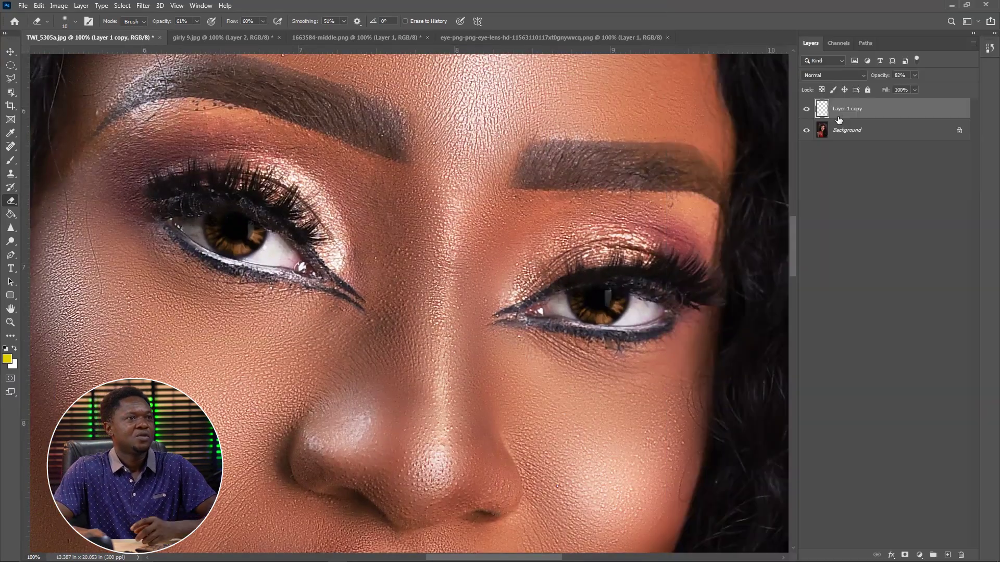
left_click(806, 110)
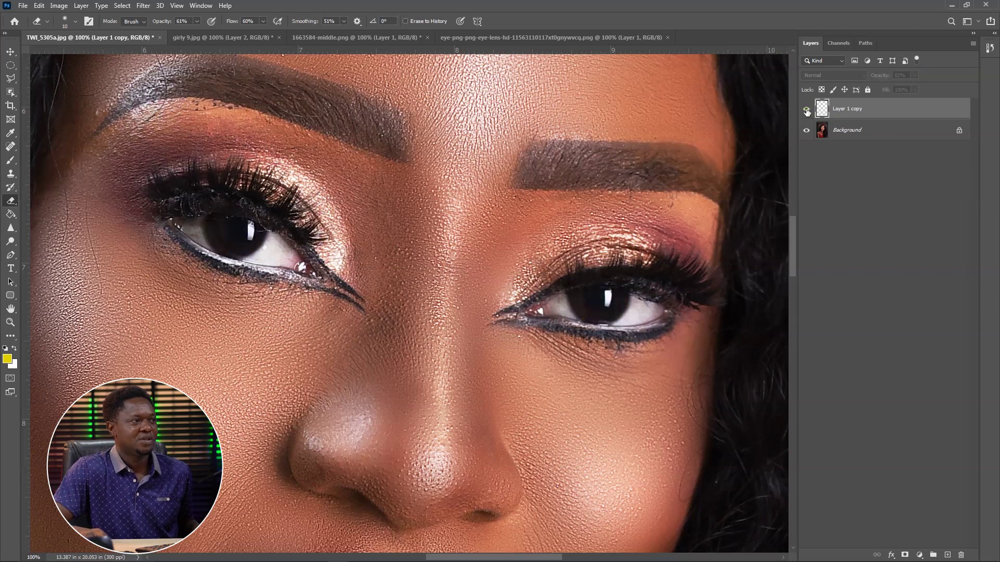
left_click(807, 110)
left_click(807, 110)
left_click(806, 110)
left_click(806, 110)
left_click(806, 110)
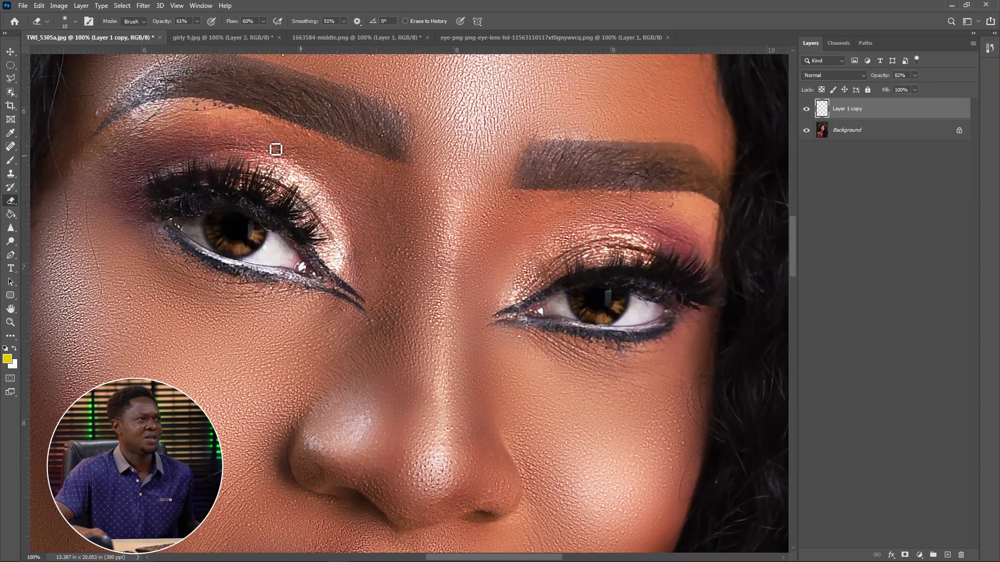
left_click(199, 40)
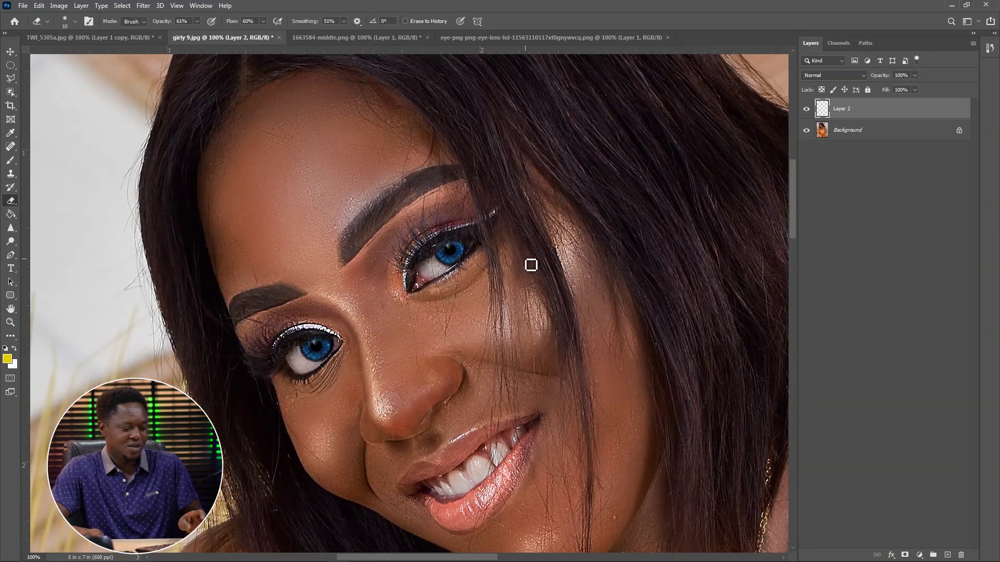
Fade Layer 2's blue irises in girly 9.jpg to 75% opacity and fit the whole photo on screen.
scroll(526, 265, "up", 3)
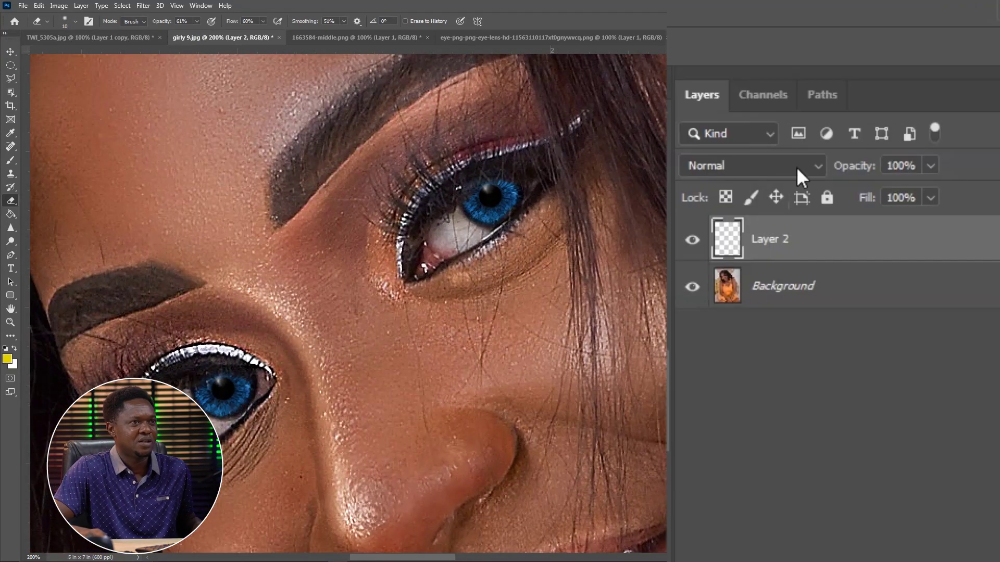
left_click_drag(855, 177, 827, 177)
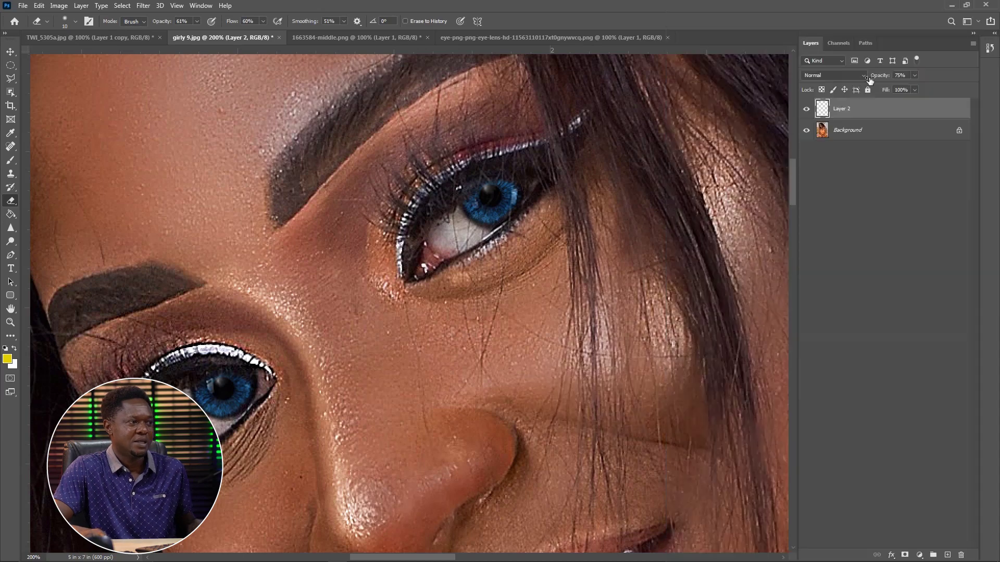
key("ctrl+0")
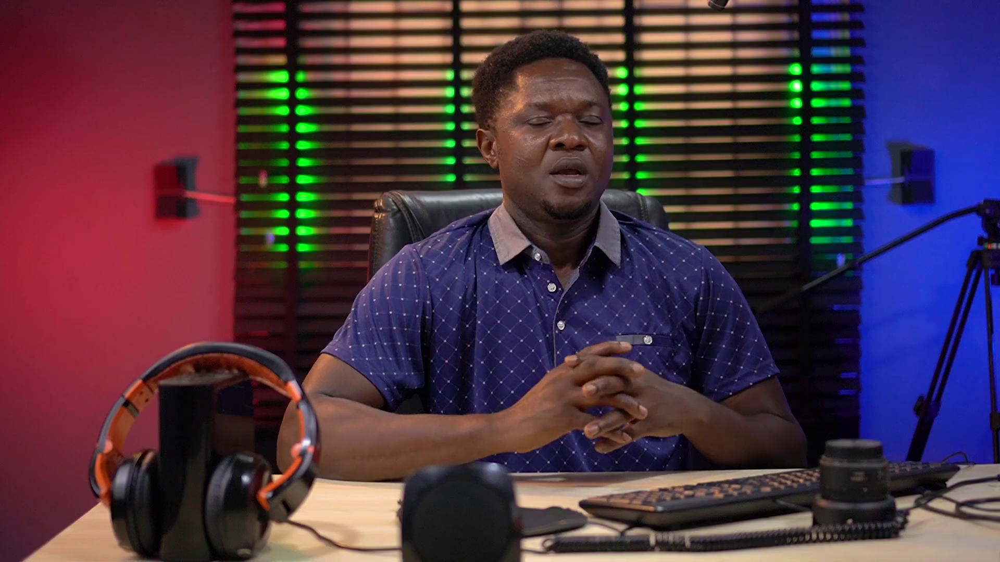